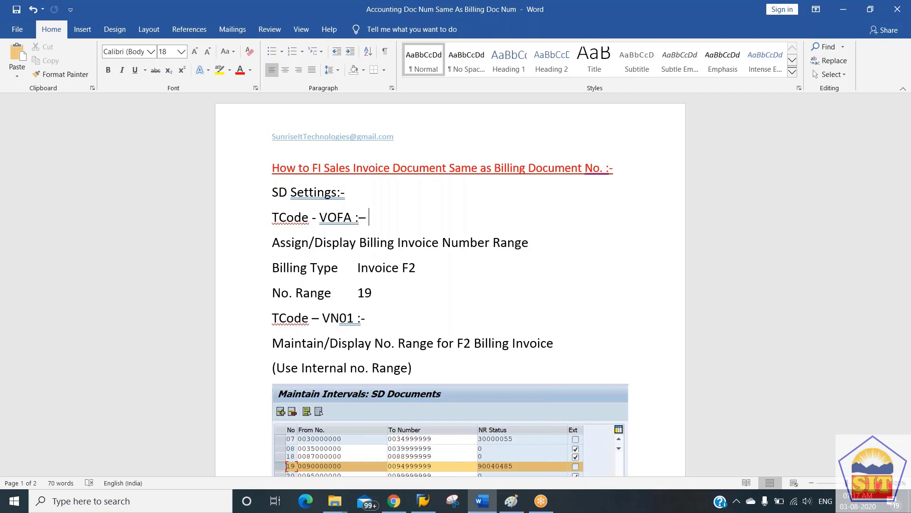
Step: Review the notes on the SD settings for TCodes VOFA and VN01, including the SD document intervals screenshot
key(Down)
key(Down)
key(Down)
key(Down)
scroll(369, 363, down, 2)
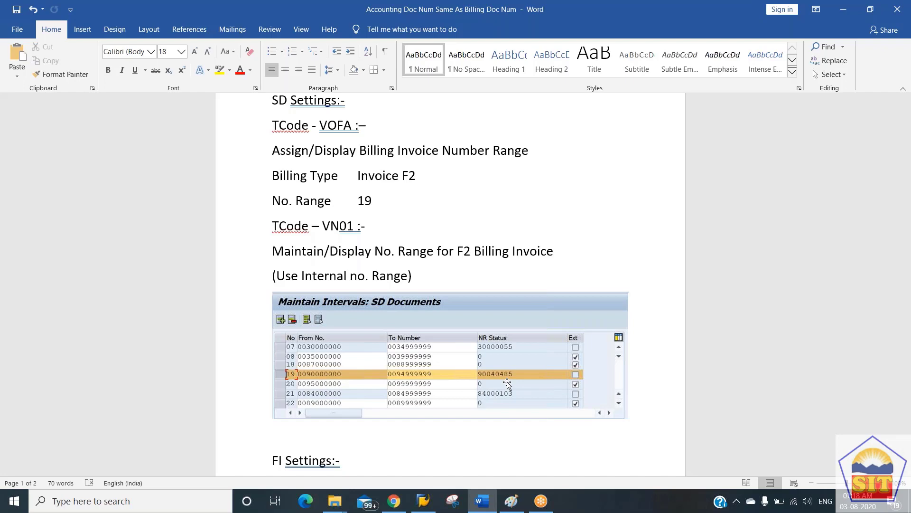
scroll(507, 383, down, 3)
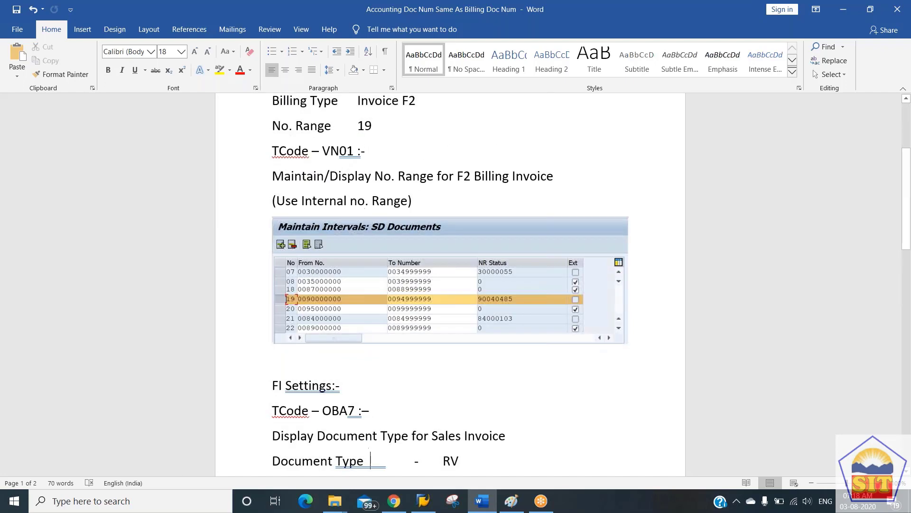
key(Down)
key(Down)
key(Down)
key(Down)
key(Down)
key(Up)
key(Up)
key(Up)
key(Up)
key(Up)
key(Up)
key(Up)
key(Up)
key(Up)
key(Up)
key(Up)
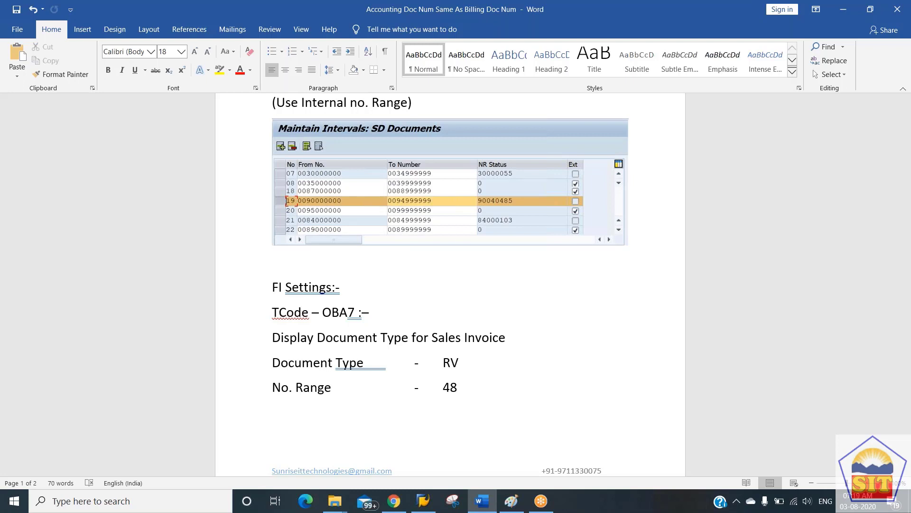
Step: Examine the notes on the FI settings for TCode OBA7, including the document type and accounting number interval screenshots
key(Down)
key(Down)
key(Down)
key(Down)
key(Down)
key(Down)
key(Down)
key(Down)
key(Down)
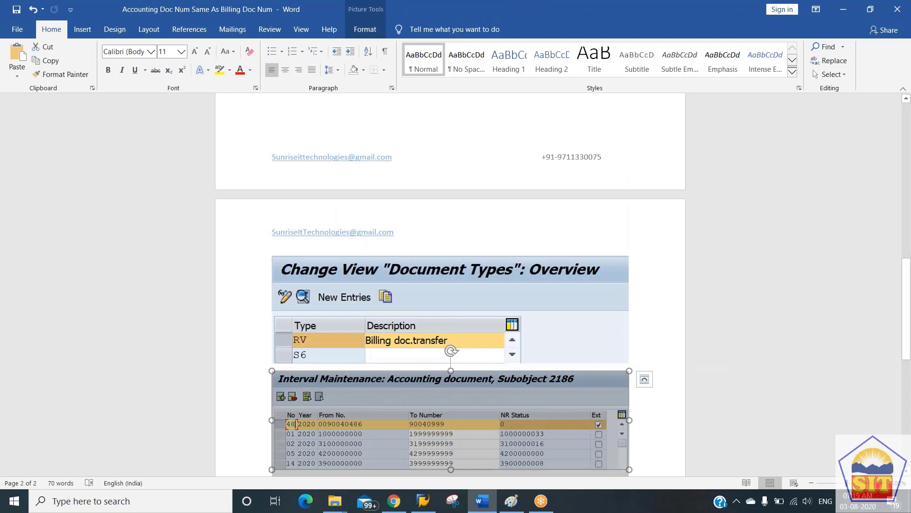
key(Up)
key(Up)
key(Up)
key(Up)
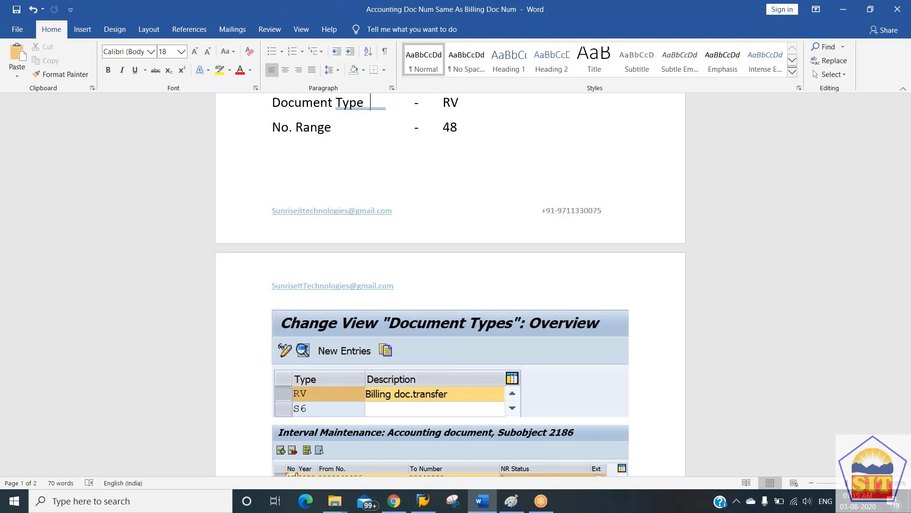
key(Down)
key(Down)
key(Down)
key(Down)
key(Down)
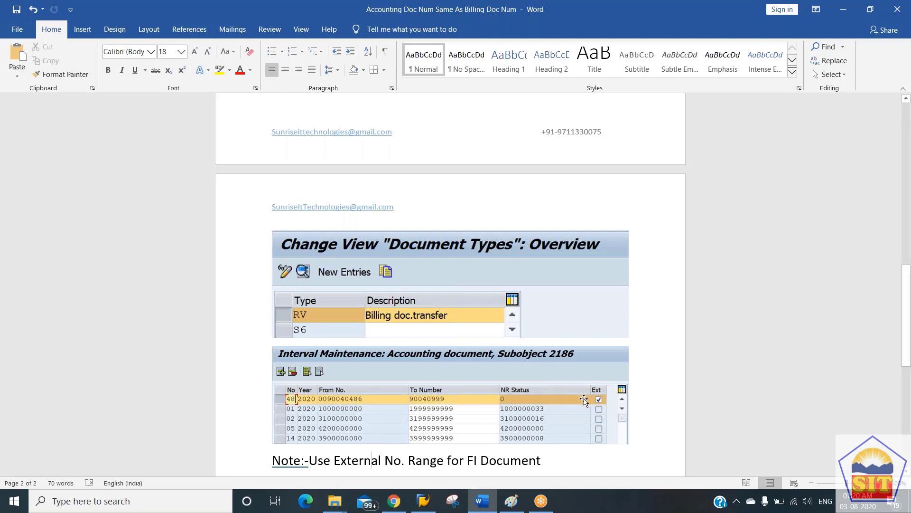
Step: Go back over the notes from the FI number interval screenshot up to the document heading above the SD settings
key(Up)
key(Up)
key(Up)
key(Up)
key(Up)
key(Up)
key(Up)
key(Up)
key(Up)
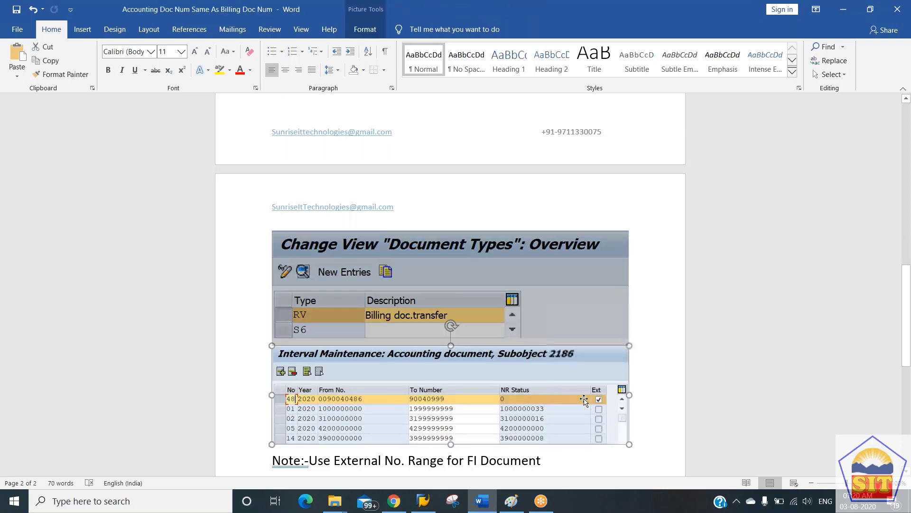
key(Up)
key(Up)
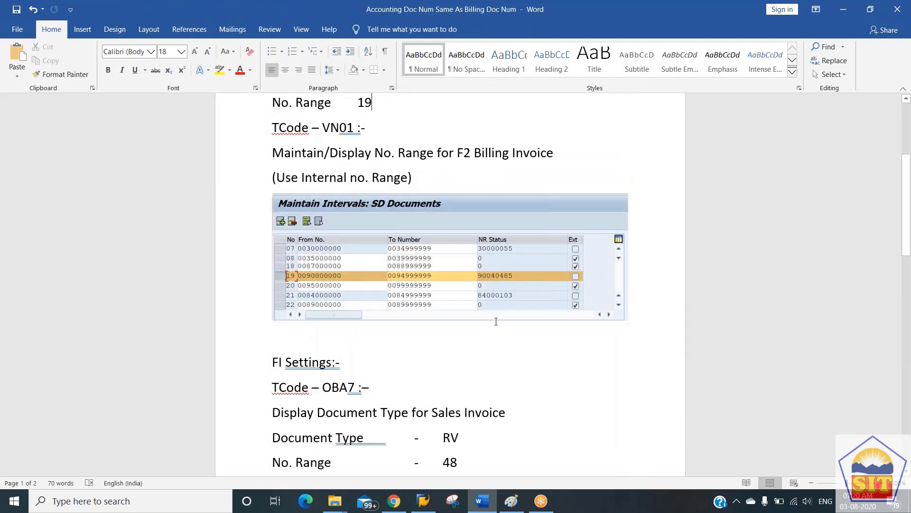
key(Down)
key(Down)
key(Down)
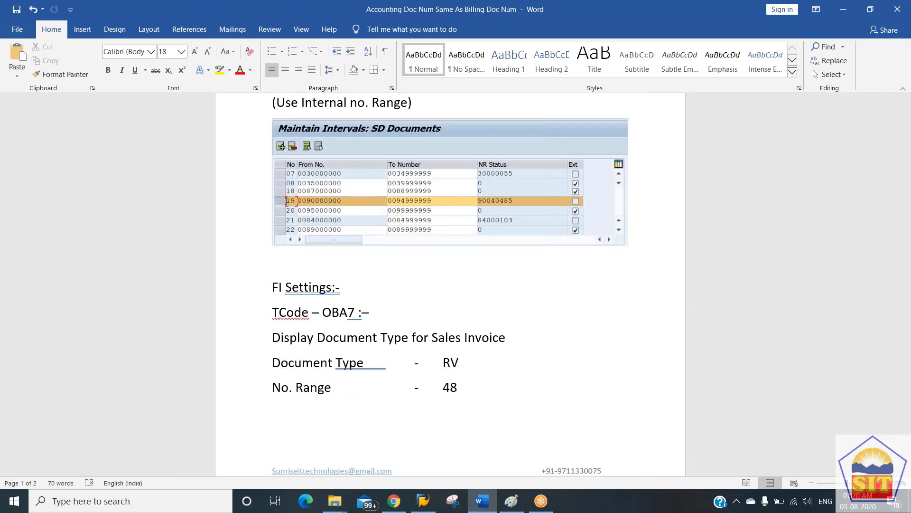
key(Up)
key(Up)
key(Up)
key(Up)
key(Up)
key(Up)
key(Up)
key(Up)
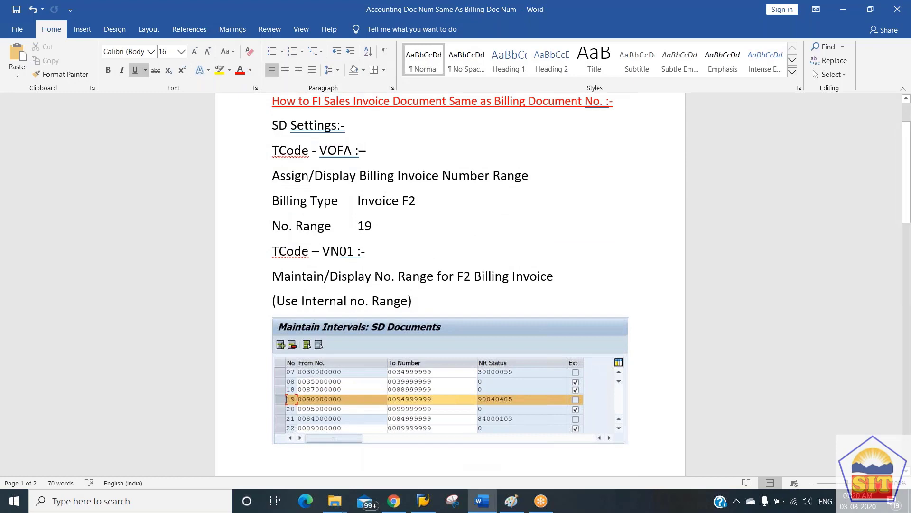
Step: Switch to SAP and open the billing document types overview with transaction VOFA
click(423, 500)
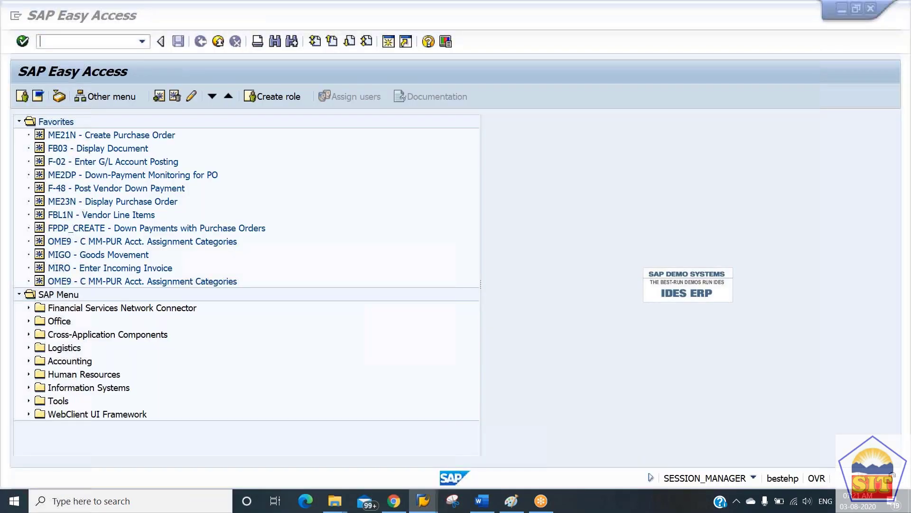
key(alt+Tab)
key(alt+Tab)
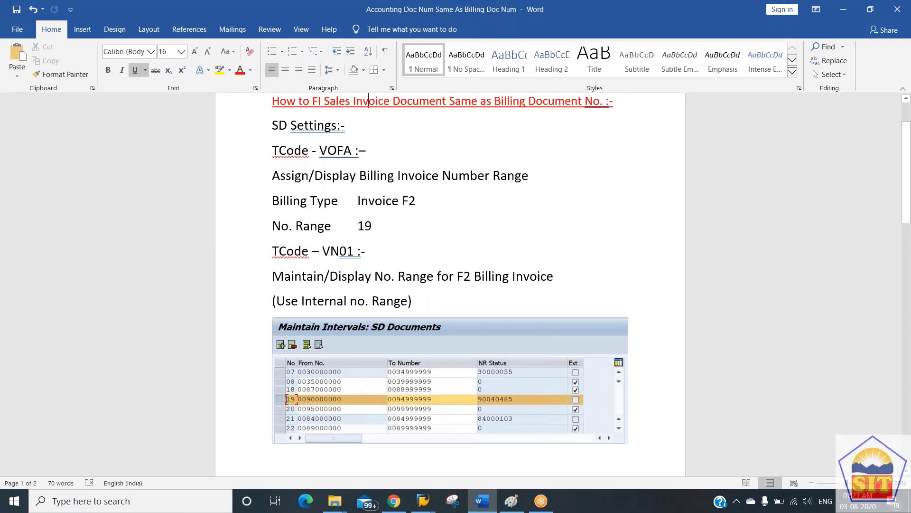
key(alt+Tab)
text(vofa)
key(Return)
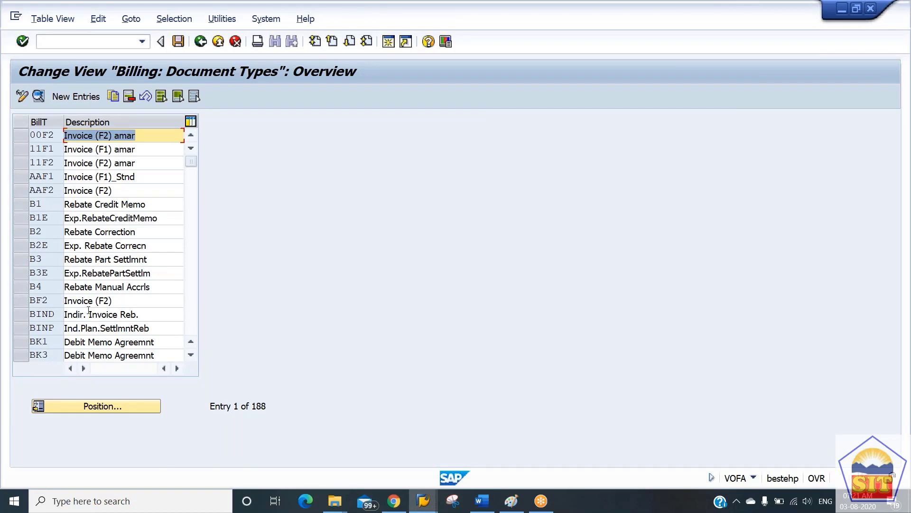
Step: Open a new SAP session and start the customer line item display with transaction FBL5N
click(387, 43)
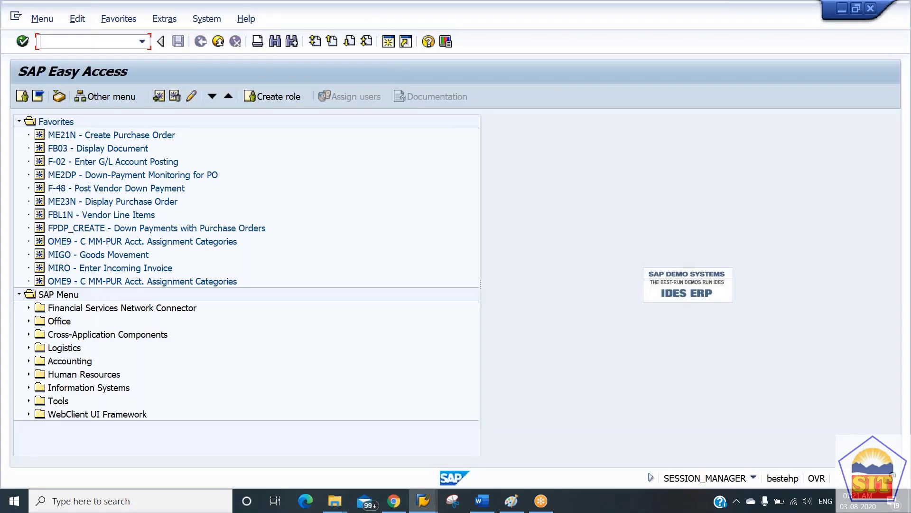
text(fbl1n)
key(BackSpace)
key(BackSpace)
text(5n)
key(Return)
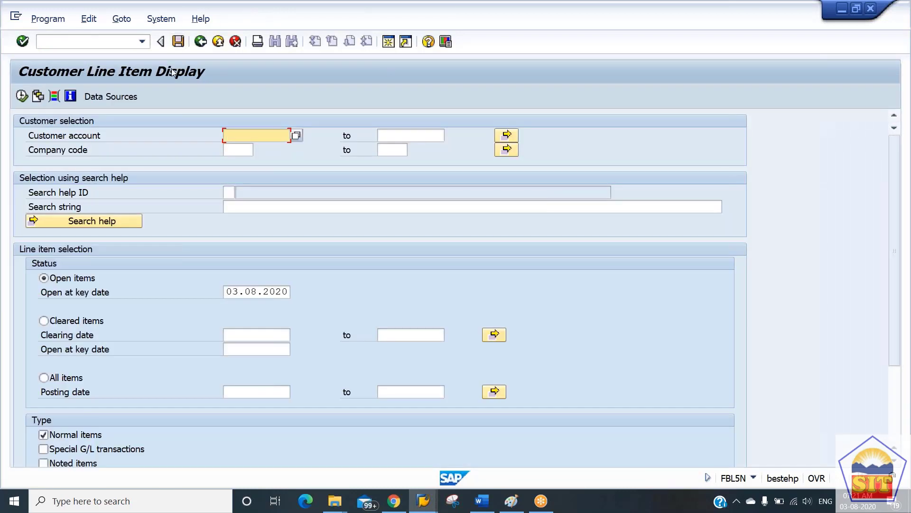
Step: Enter the customer account number and company code 2186, and run the open line item list
text(28401)
key(Tab)
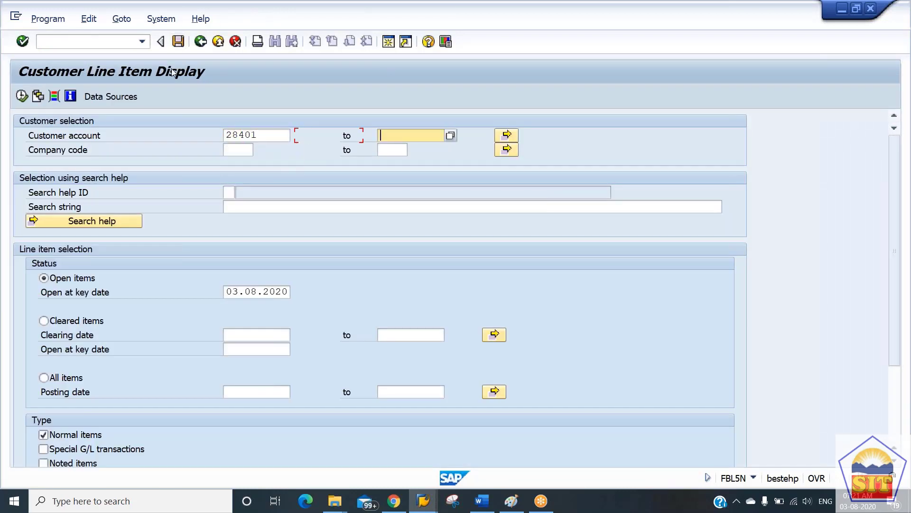
key(Tab)
text(2186)
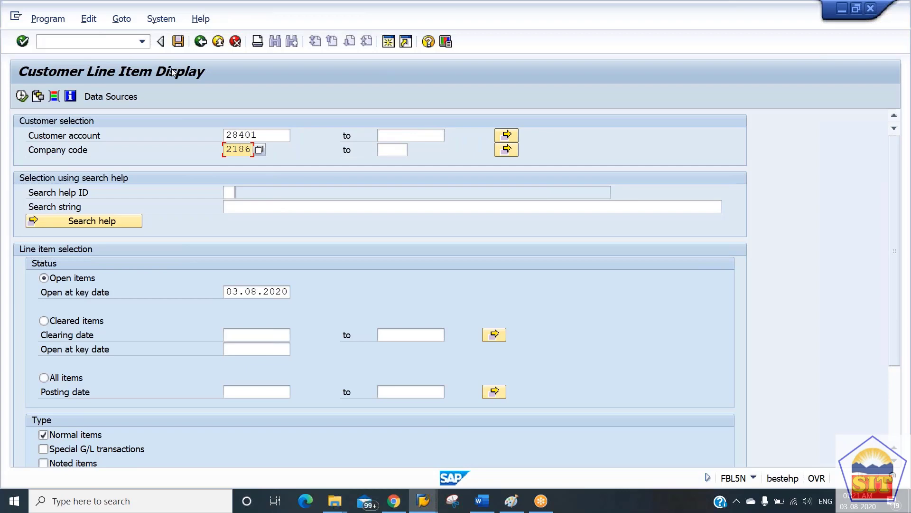
click(22, 95)
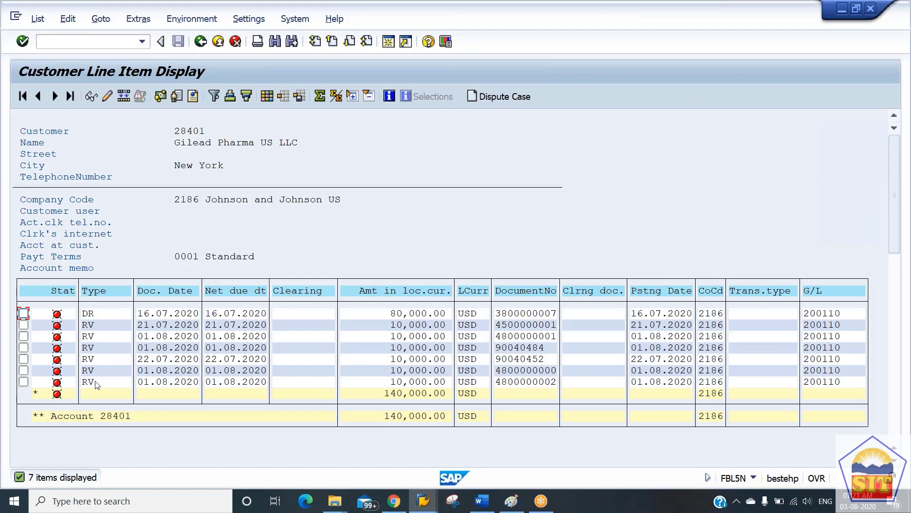
Step: Display the last RV line item's document and open its related customer billing document through the Relationship Browser
click(23, 382)
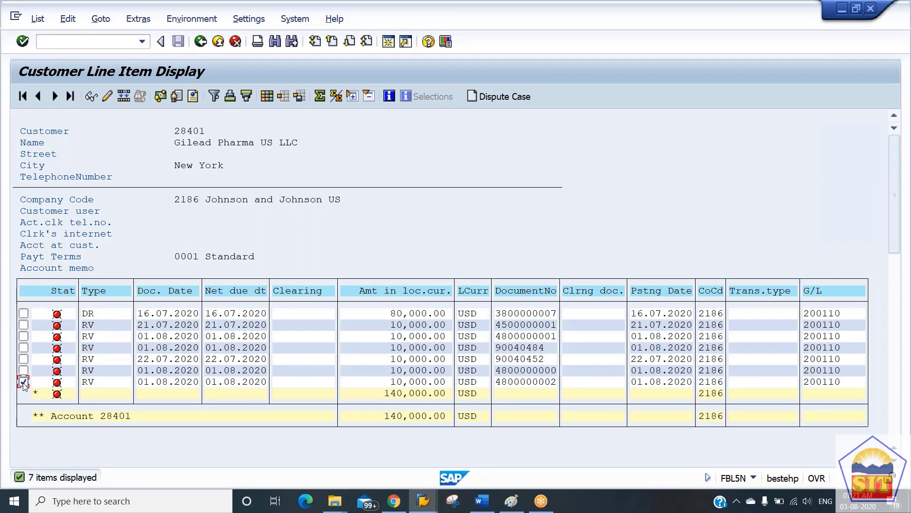
click(92, 97)
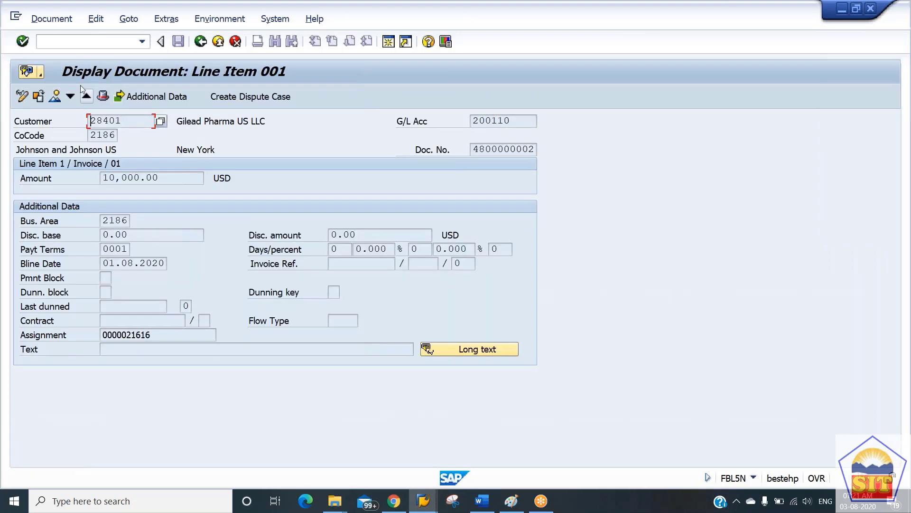
click(222, 23)
mouse_move(276, 108)
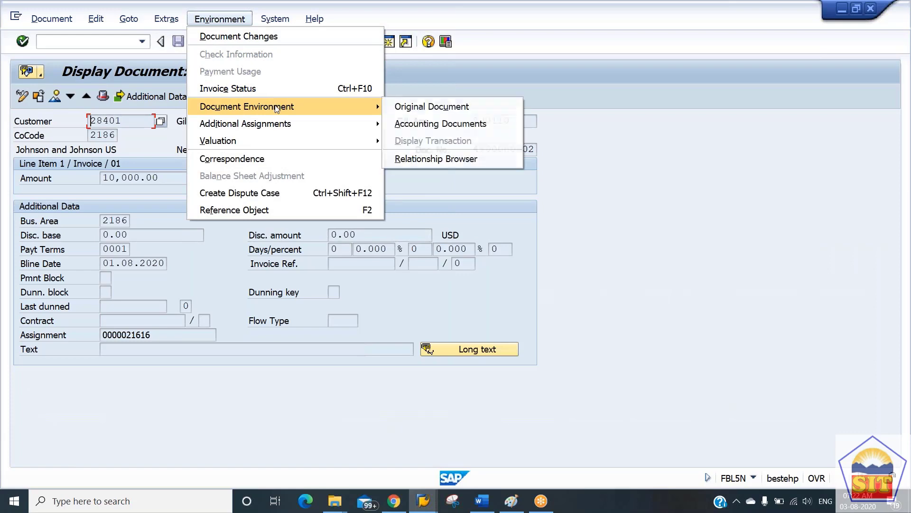
click(451, 159)
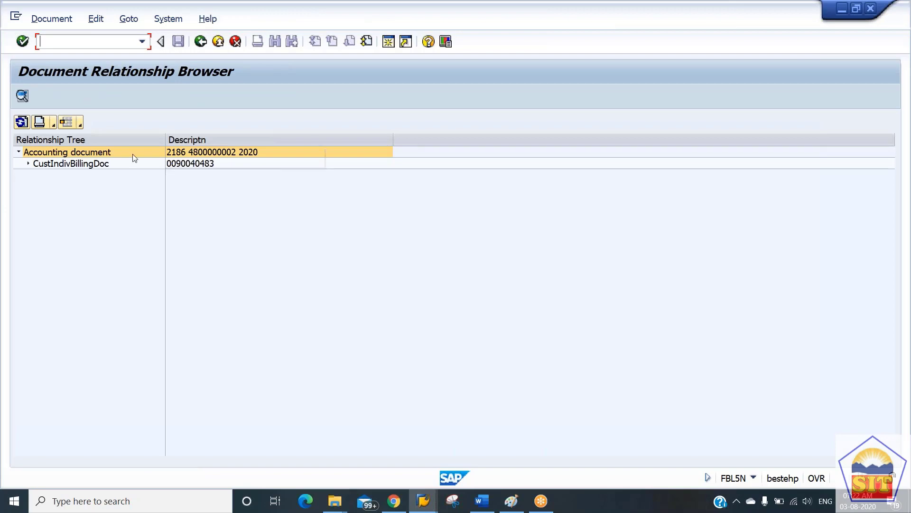
click(67, 166)
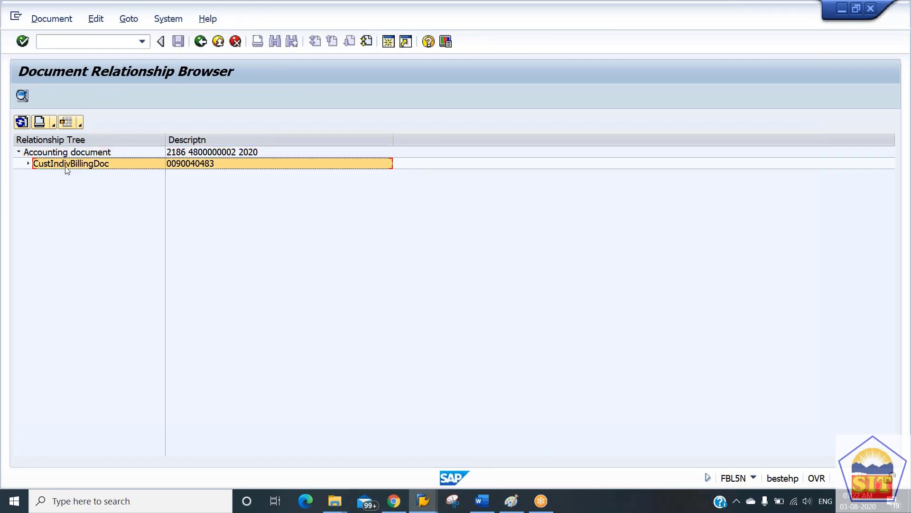
double_click(66, 167)
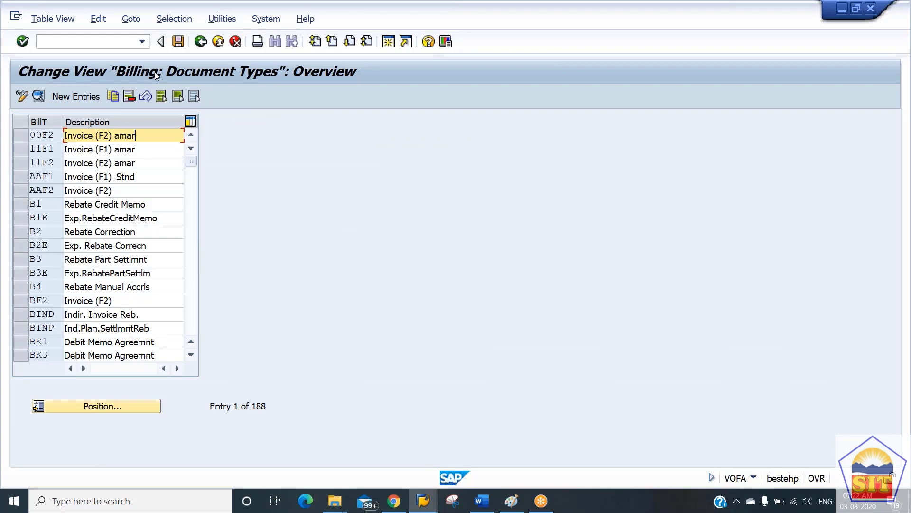
Step: Position the VOFA billing types list on F2 and check the internal number range assignment in its details
click(108, 410)
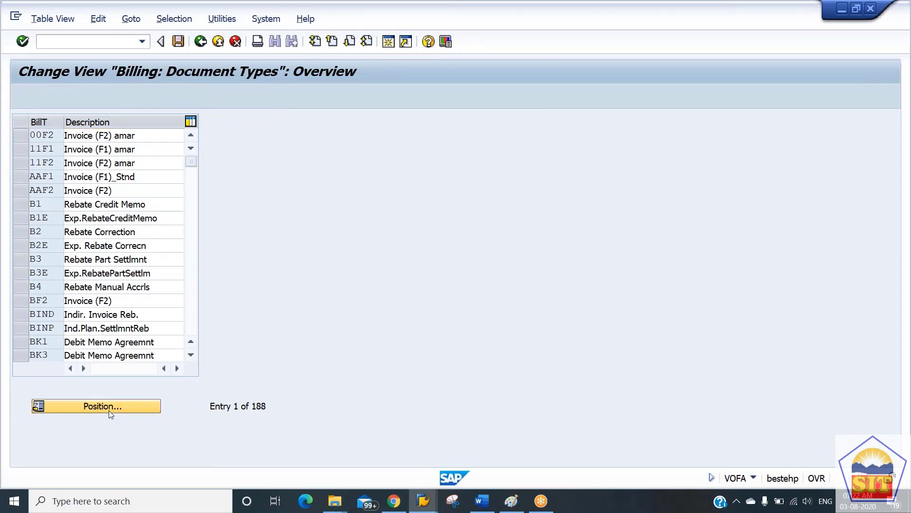
text(fe)
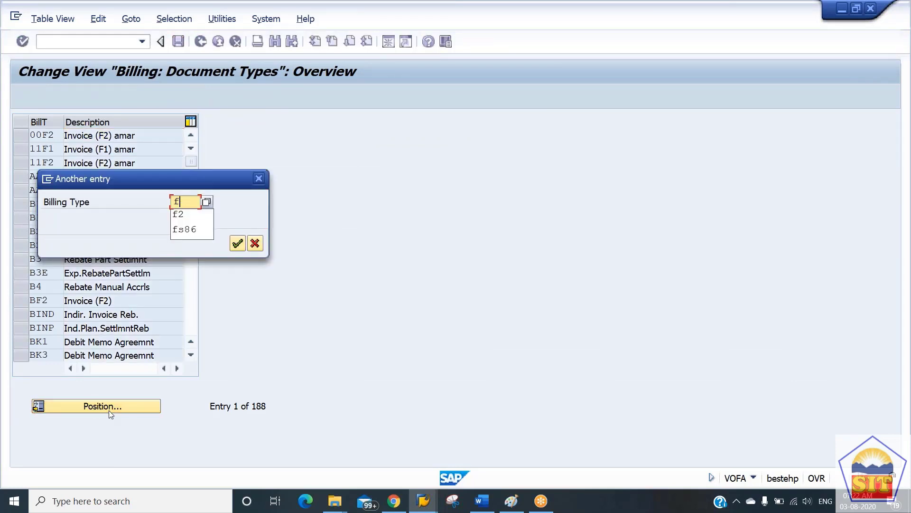
key(Return)
key(Return)
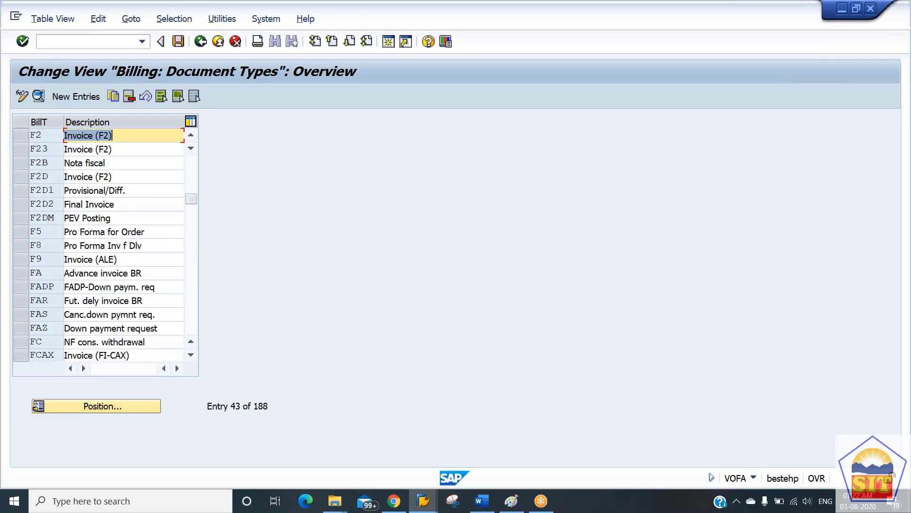
click(38, 96)
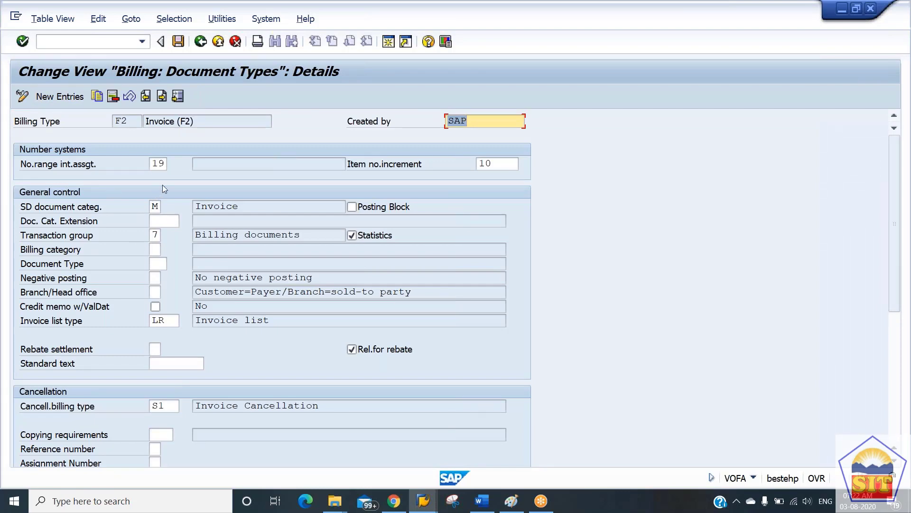
click(156, 163)
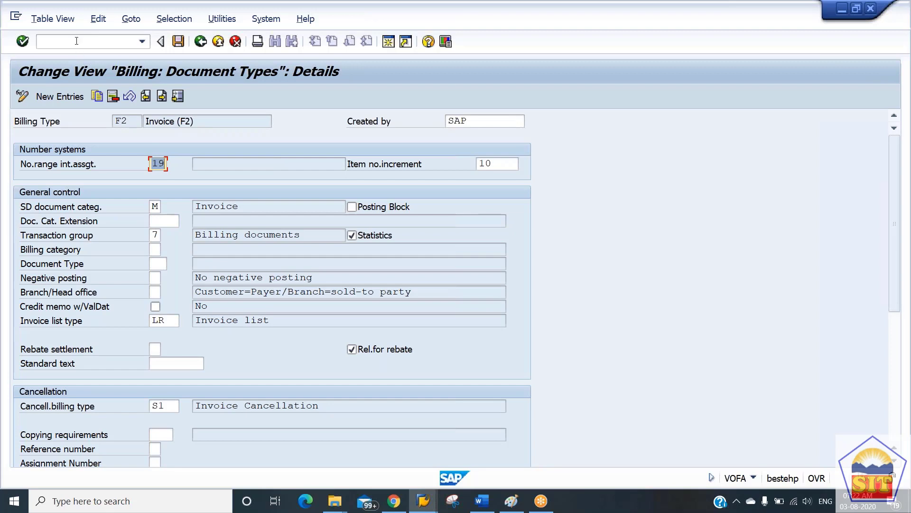
Step: Switch to the Word notes and look up the TCode for maintaining the F2 billing invoice number range
click(76, 41)
text(/n)
key(BackSpace)
key(BackSpace)
key(alt+Tab)
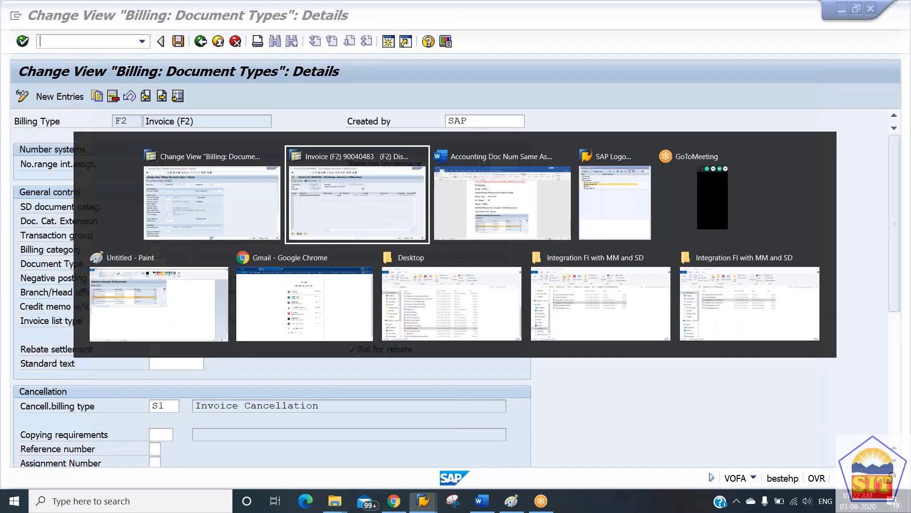
key(alt+Tab)
key(Down)
key(Down)
key(Down)
key(Down)
key(Down)
key(Down)
key(Down)
key(Down)
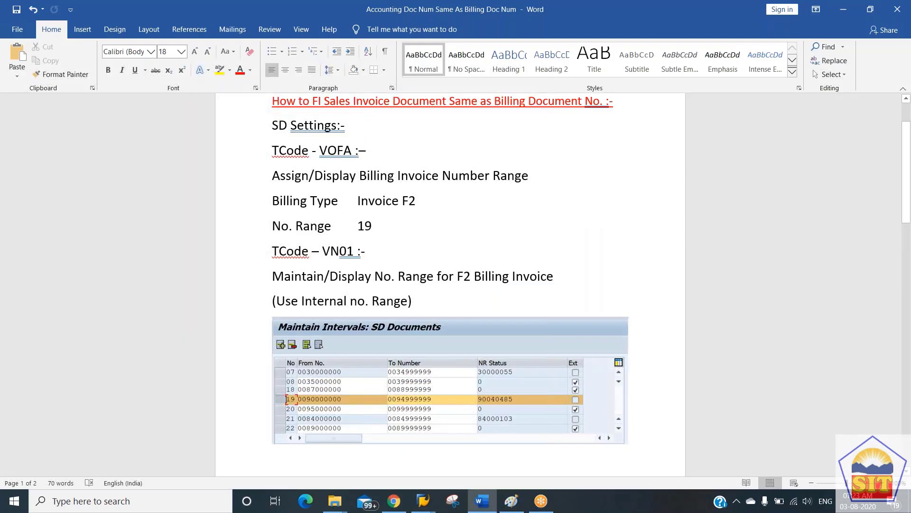
Step: Switch back to SAP, start transaction VN01 and open the SD document number intervals for maintenance
key(alt+Tab)
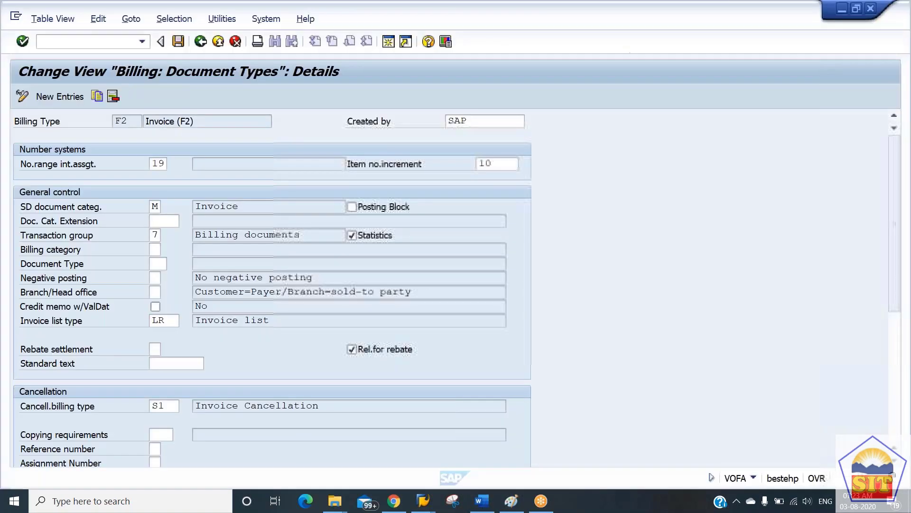
text(/nf)
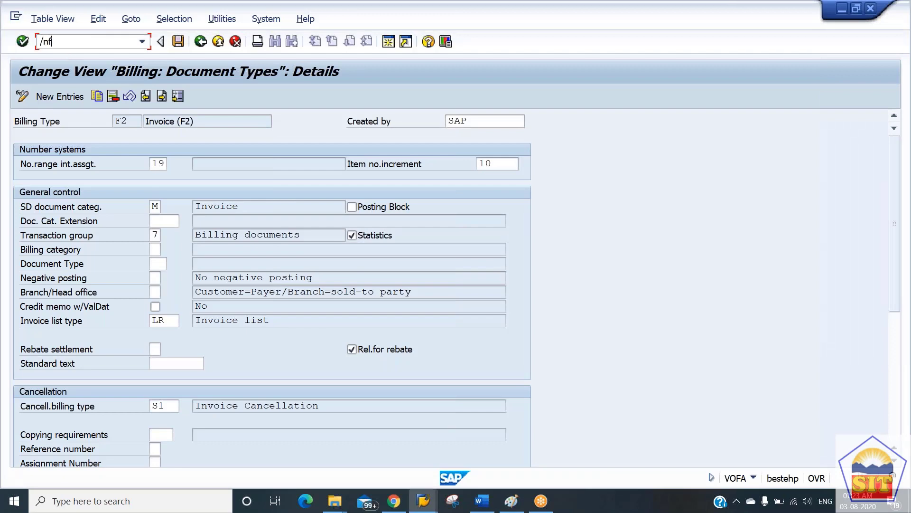
text(n01)
key(Return)
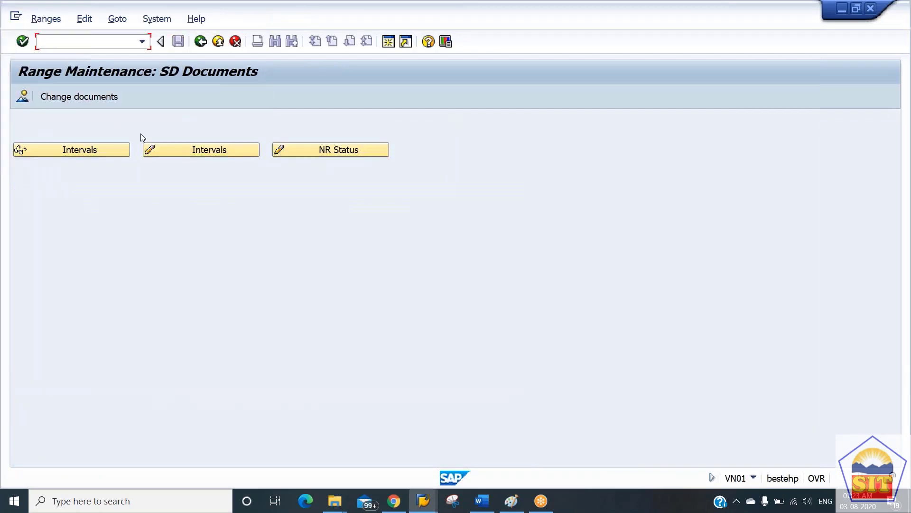
click(183, 150)
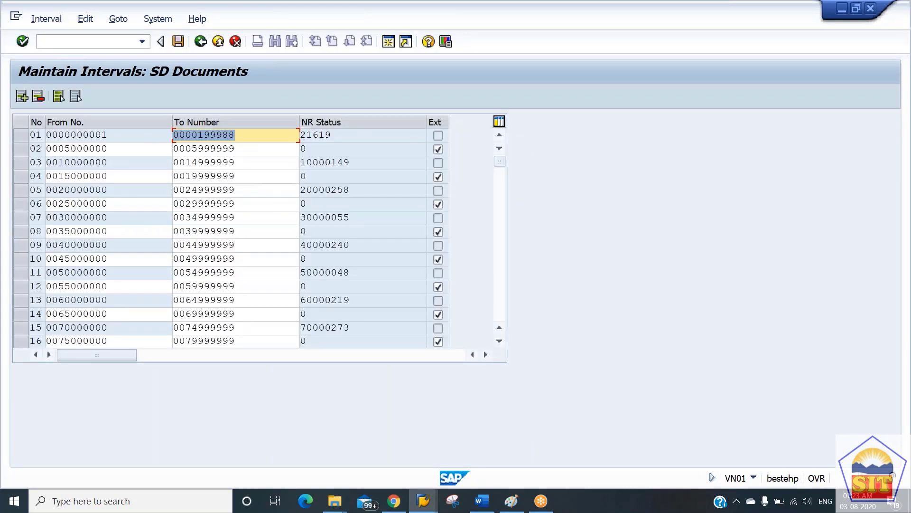
Step: Find number range interval 19 in the SD document intervals and select its row to check its limits
click(502, 342)
click(502, 342)
click(502, 343)
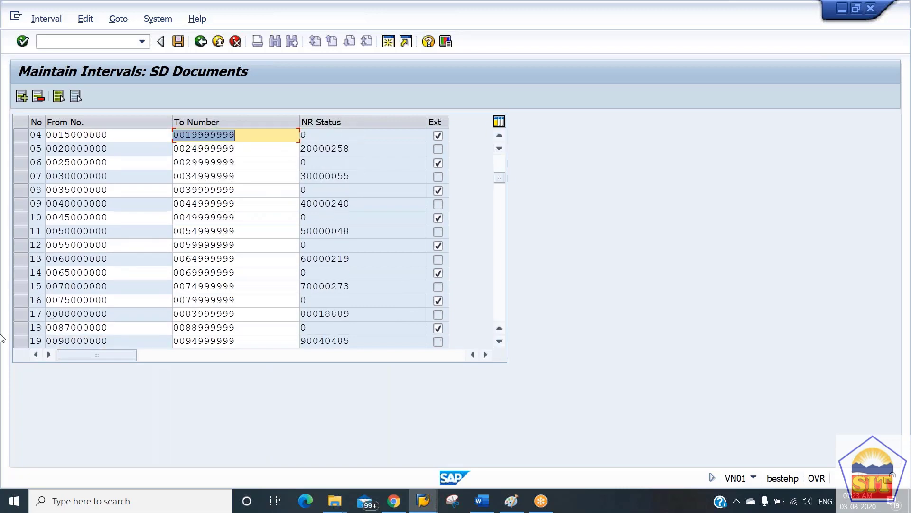
click(22, 345)
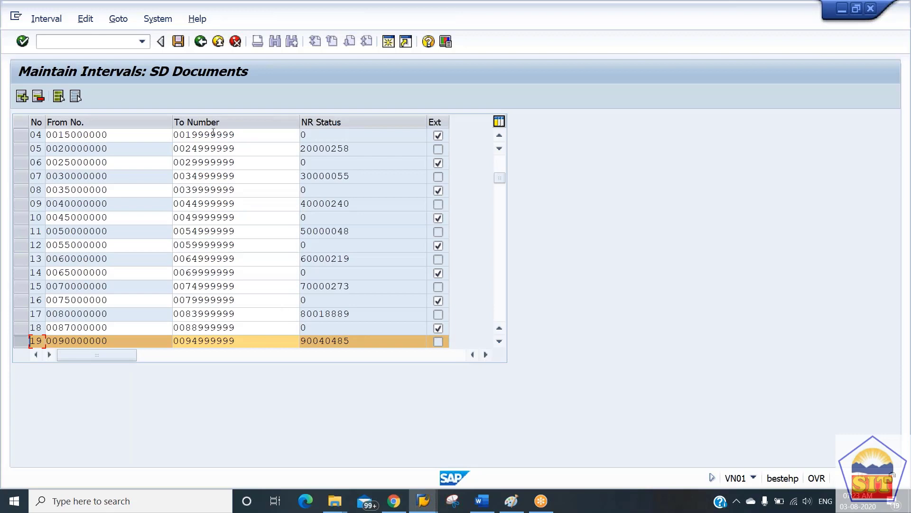
Step: Switch to the Word notes and look up the FI settings TCode and the document type and number range for sales invoices
click(88, 42)
text(/n)
key(alt+Tab)
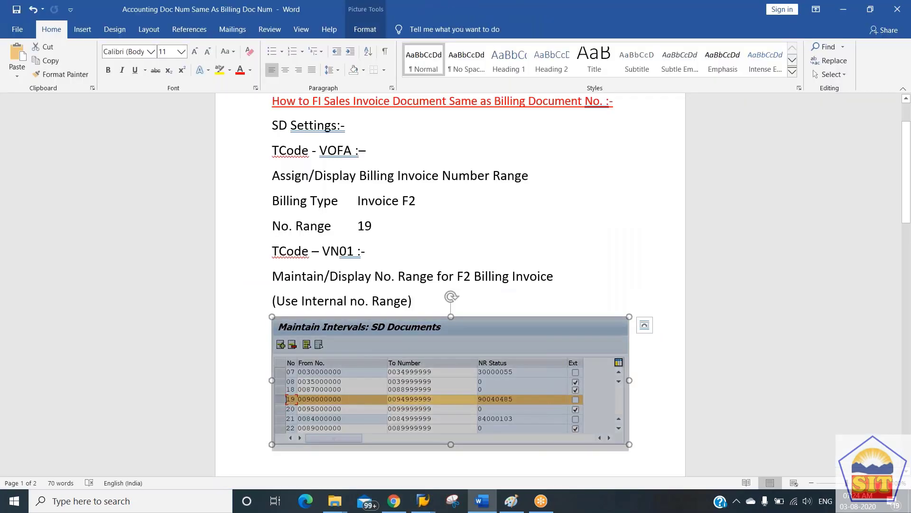
key(Down)
key(Down)
key(Down)
key(Down)
key(Down)
key(Up)
key(Up)
key(Up)
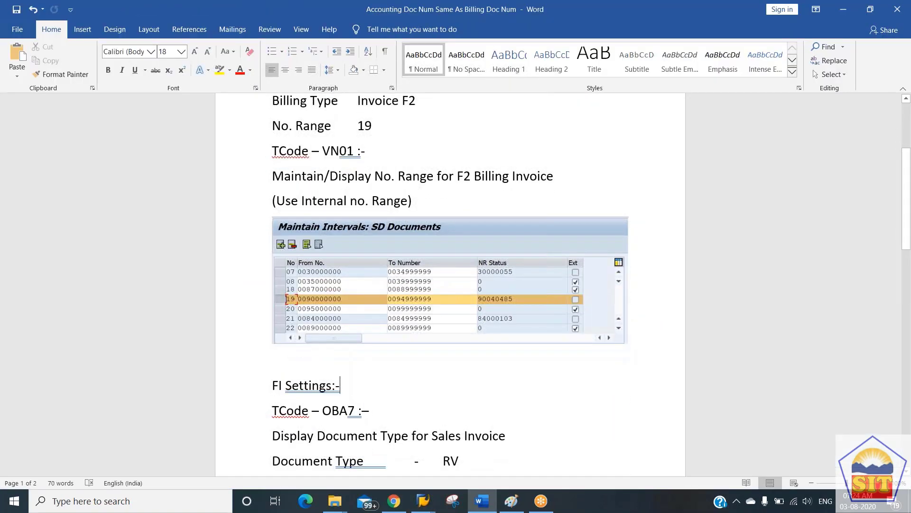
key(Down)
key(Down)
key(Down)
key(Down)
key(Down)
key(Up)
key(Up)
key(Up)
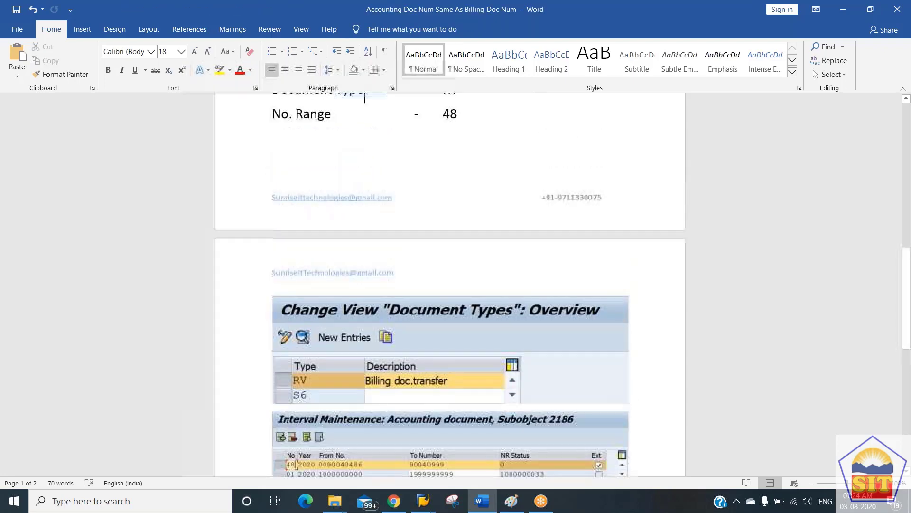
key(Up)
key(Up)
key(Up)
key(Up)
key(Down)
key(Down)
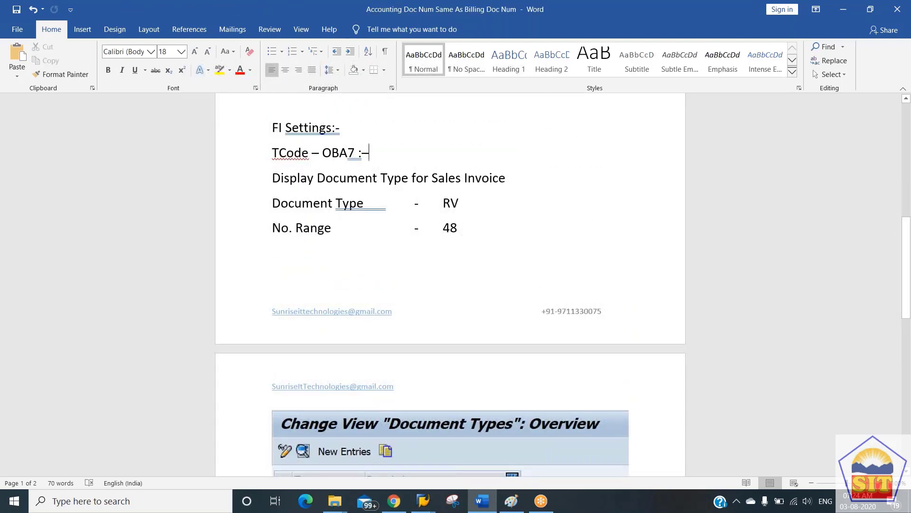
Step: Switch back to SAP and start transaction OBA7 to maintain the document types
key(alt+Tab)
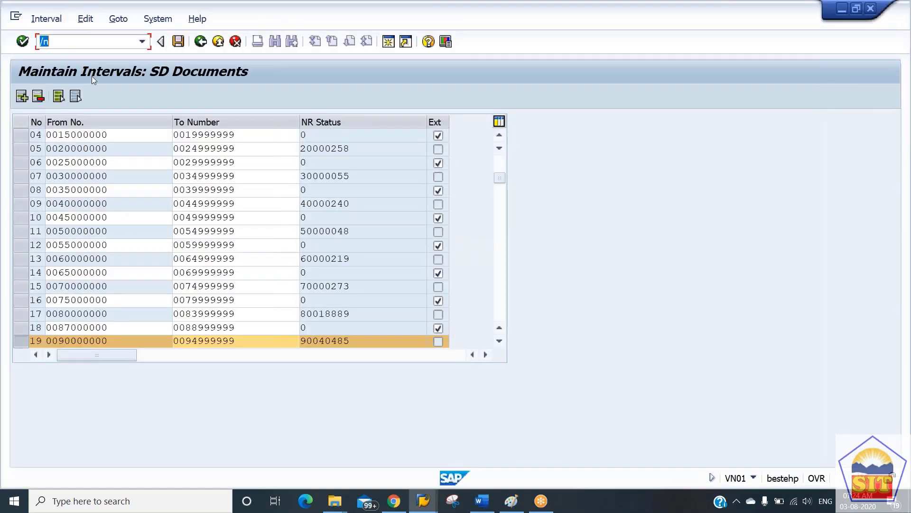
text(/noba7)
key(Return)
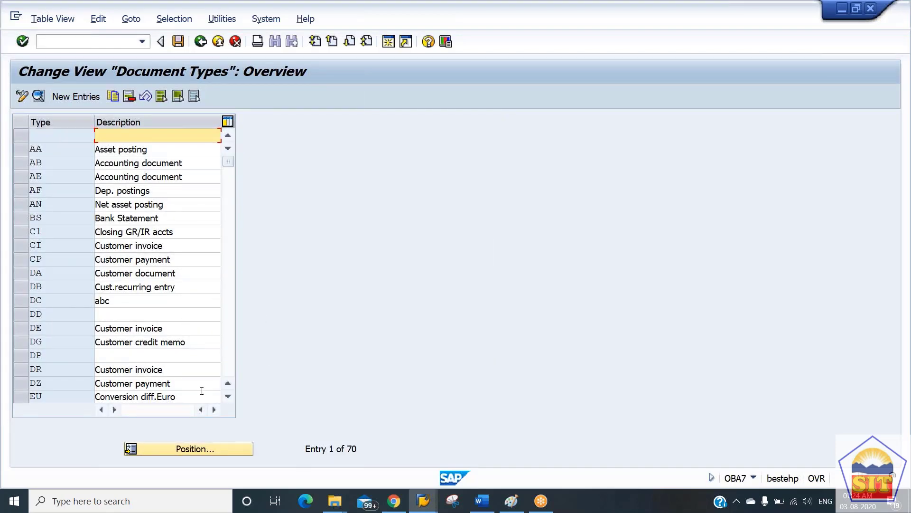
Step: Position the document types list on RV and open its details to check the assigned number range
click(199, 452)
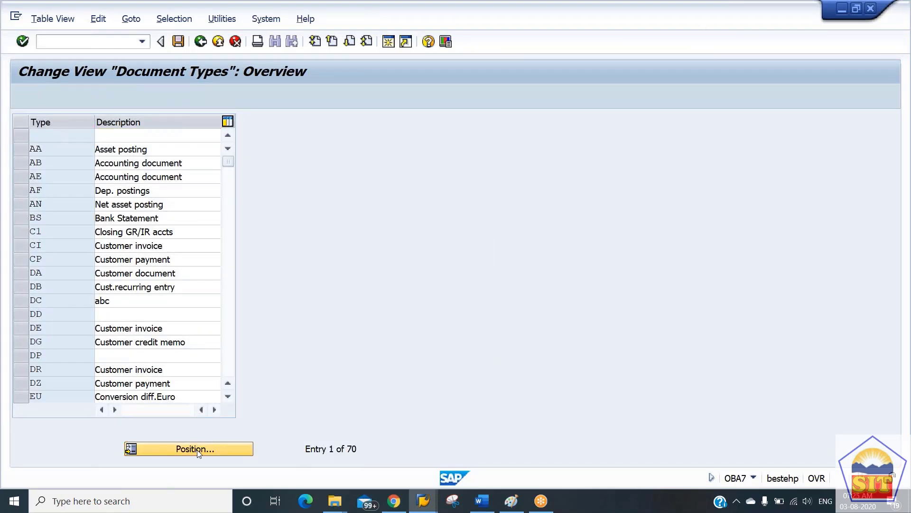
text(RV)
key(Return)
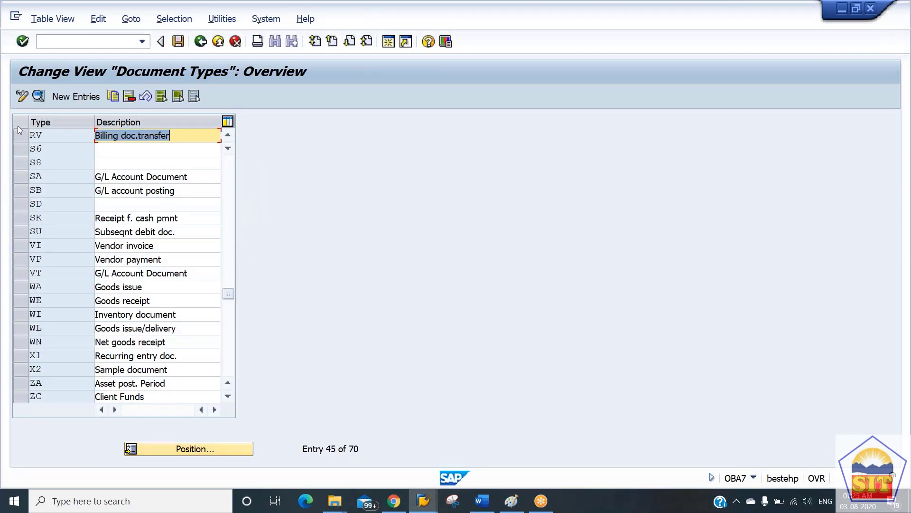
click(39, 98)
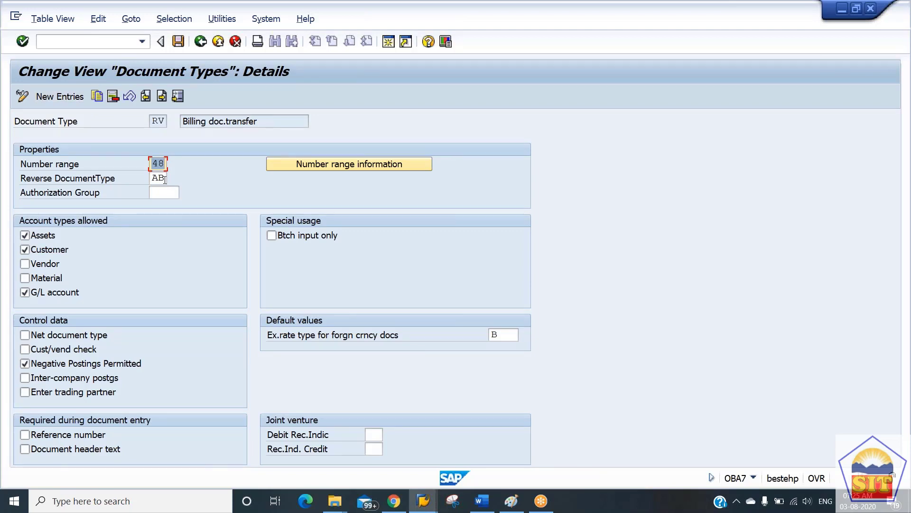
Step: Go to RV's number range information and open the accounting document intervals of company code 2186 for maintenance
click(353, 163)
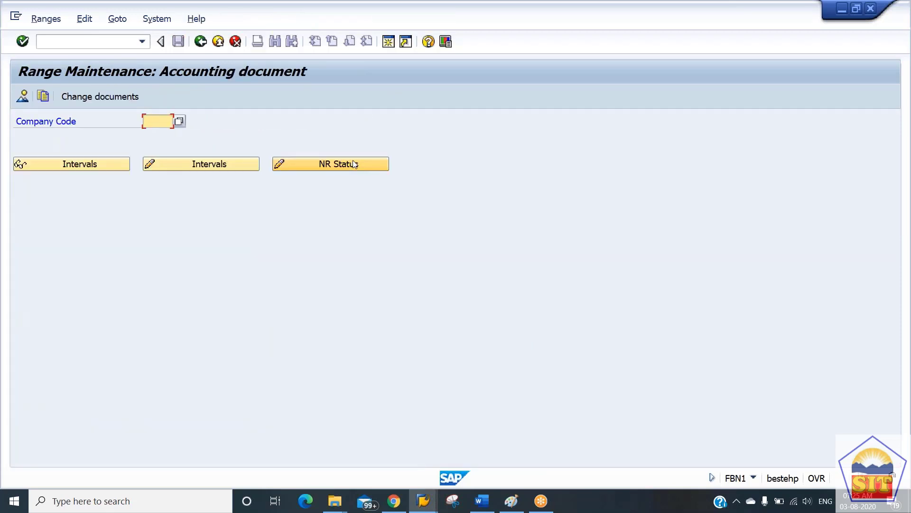
text(2186)
key(Tab)
key(Tab)
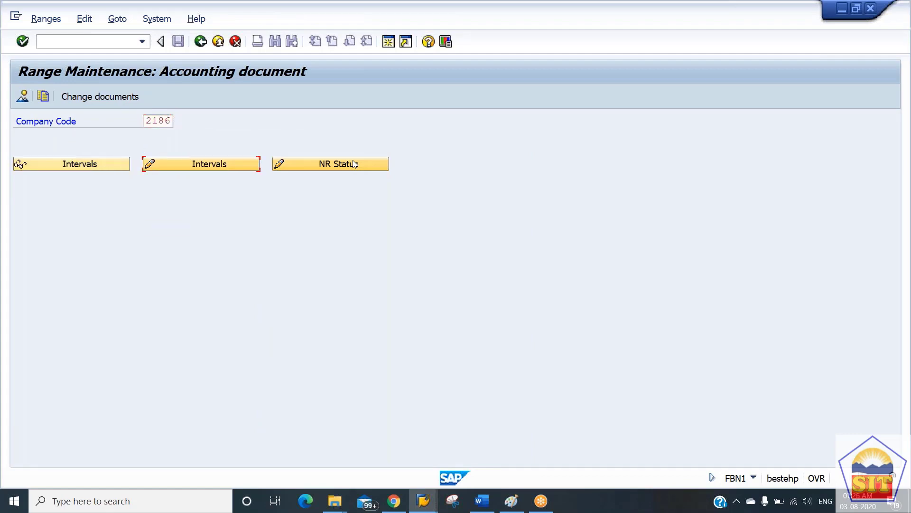
key(Return)
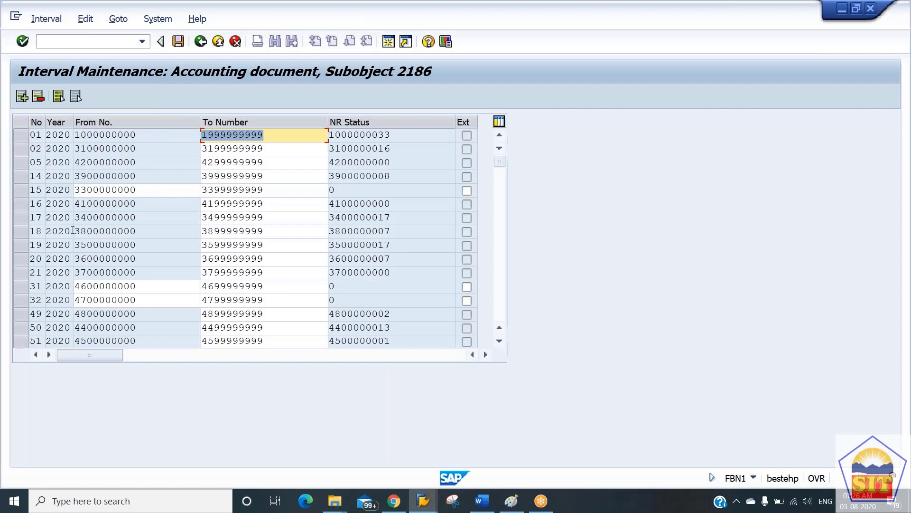
Step: Insert a new accounting document interval with number 48 and year 2020
click(22, 98)
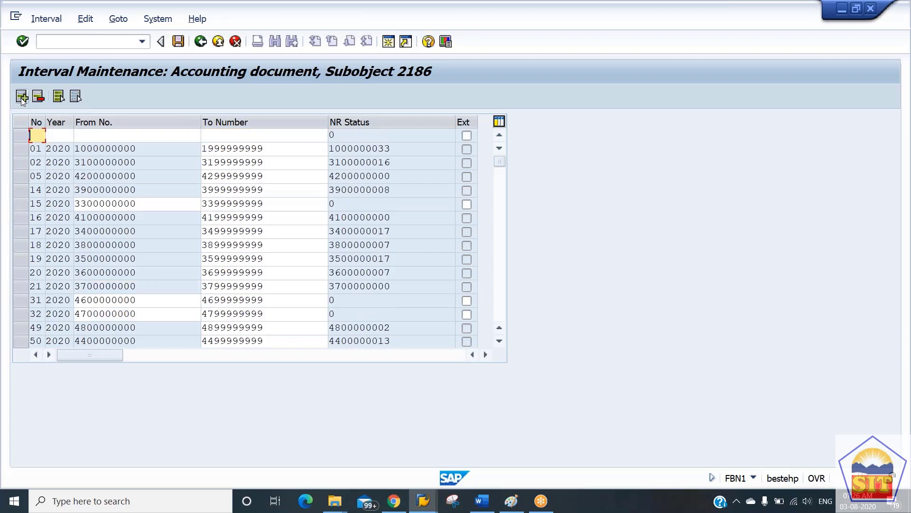
text(48)
key(Tab)
text(2020)
key(Tab)
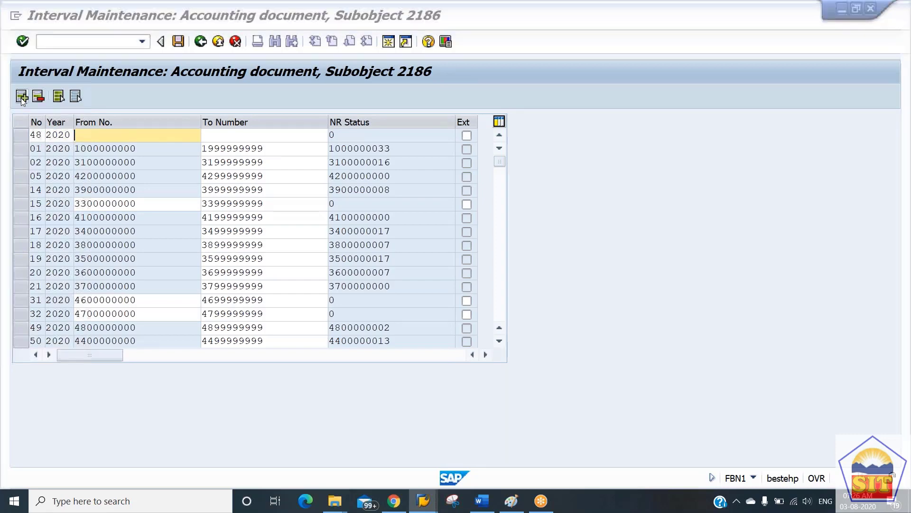
Step: Switch to the SAP session showing the SD document intervals and copy the NR status of interval 19
key(alt+Tab)
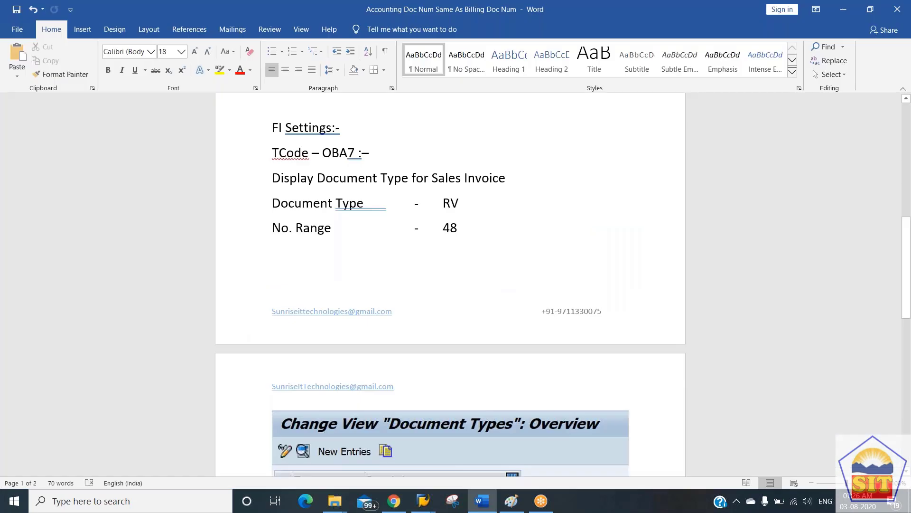
key(alt+Tab)
key(Tab)
key(Tab)
key(Tab)
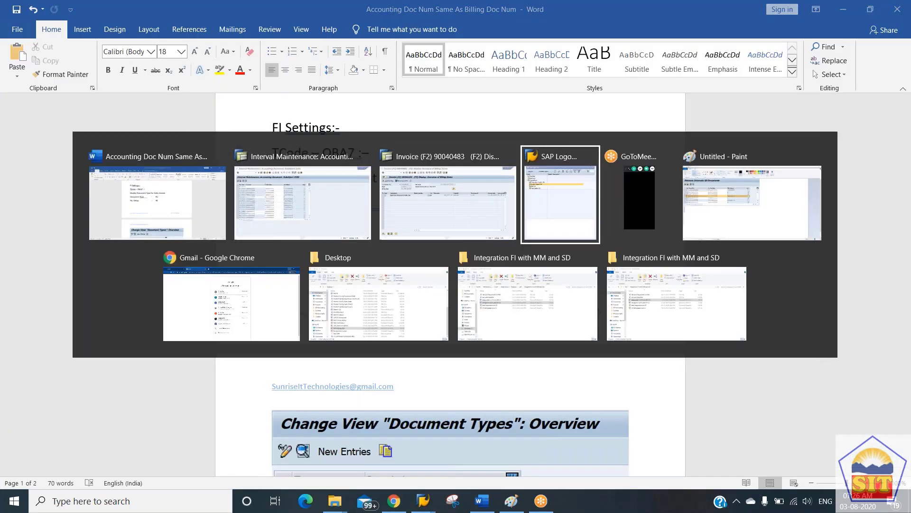
key(Tab)
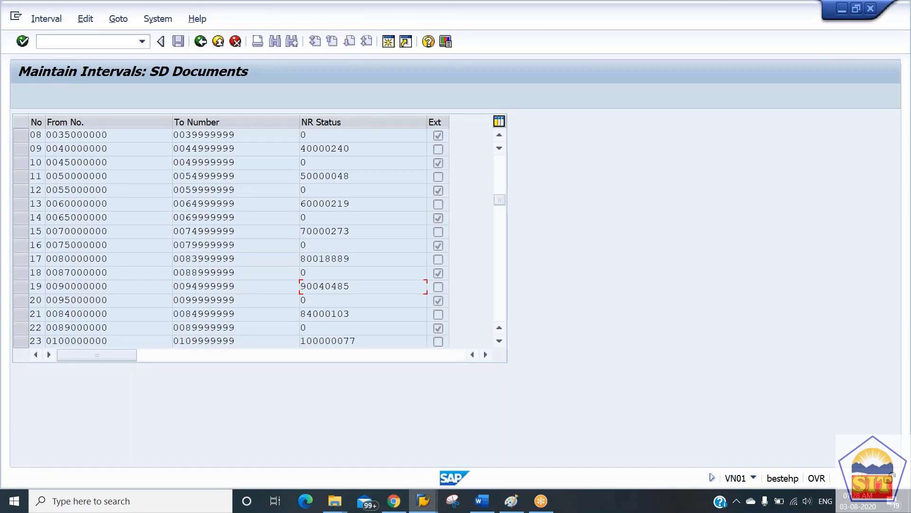
key(alt+Tab)
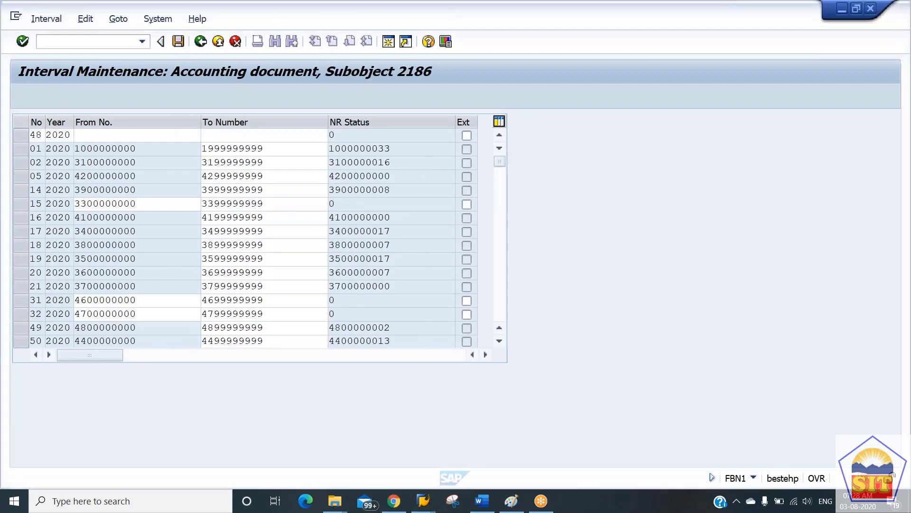
key(alt+Tab)
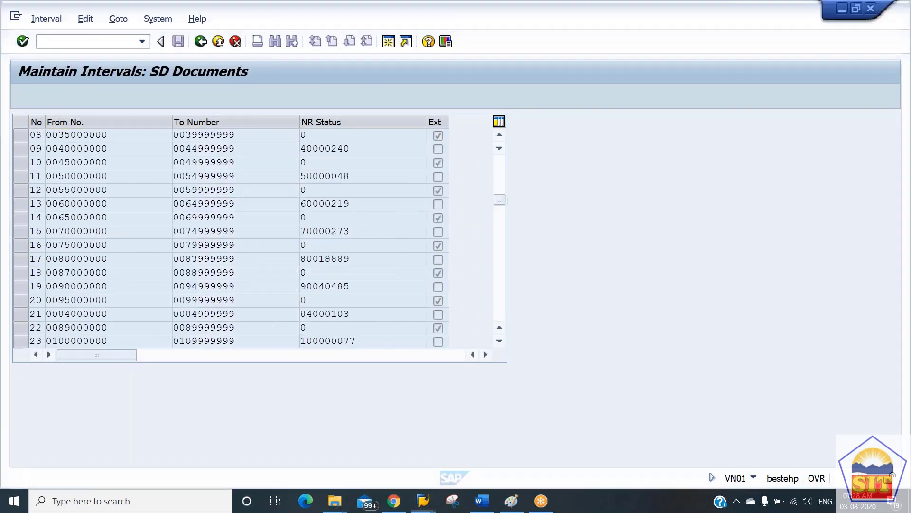
key(alt+Tab)
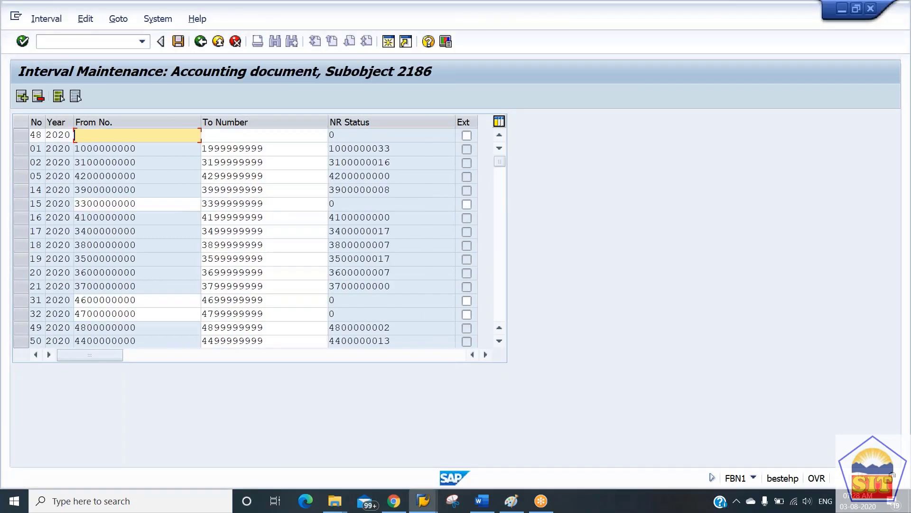
key(alt+Tab)
drag(350, 287, 277, 284)
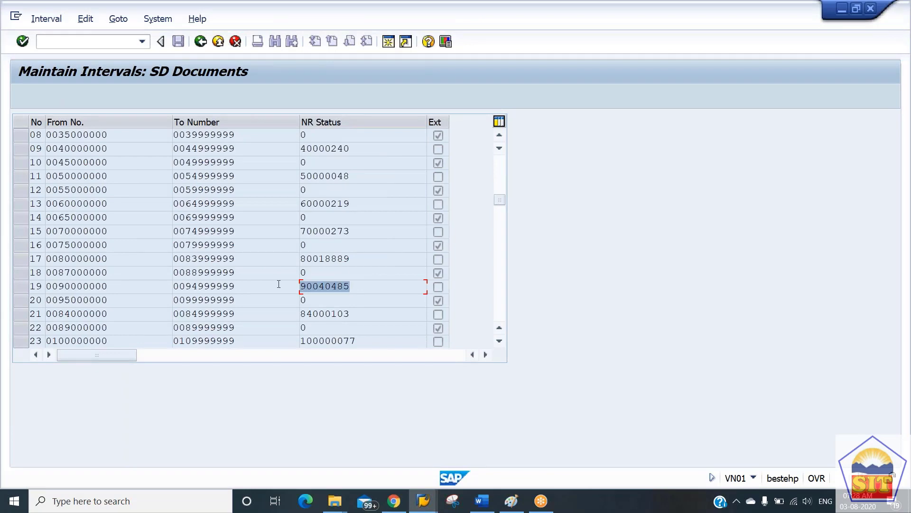
Step: Return to the accounting document intervals and set interval 48 to run from 90040486 to 90040999
key(alt+Tab)
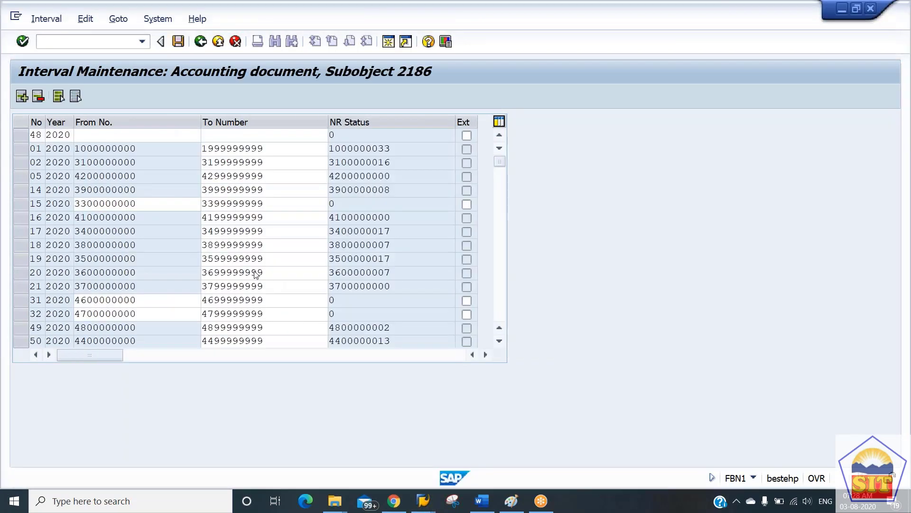
text(90040485)
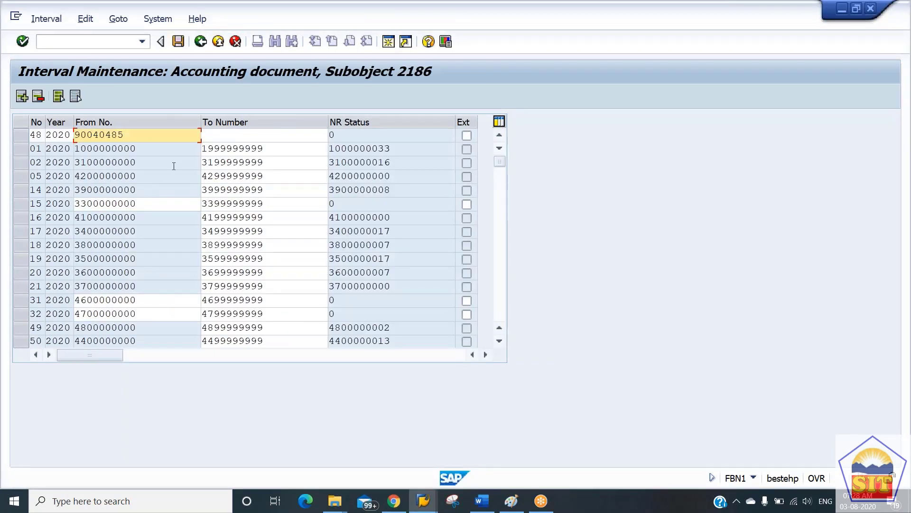
key(BackSpace)
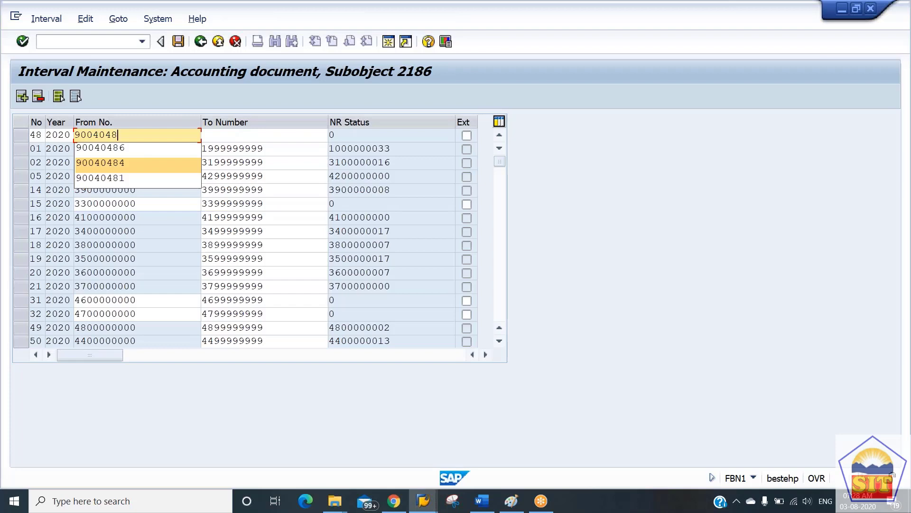
text(6)
key(Tab)
text(90040485)
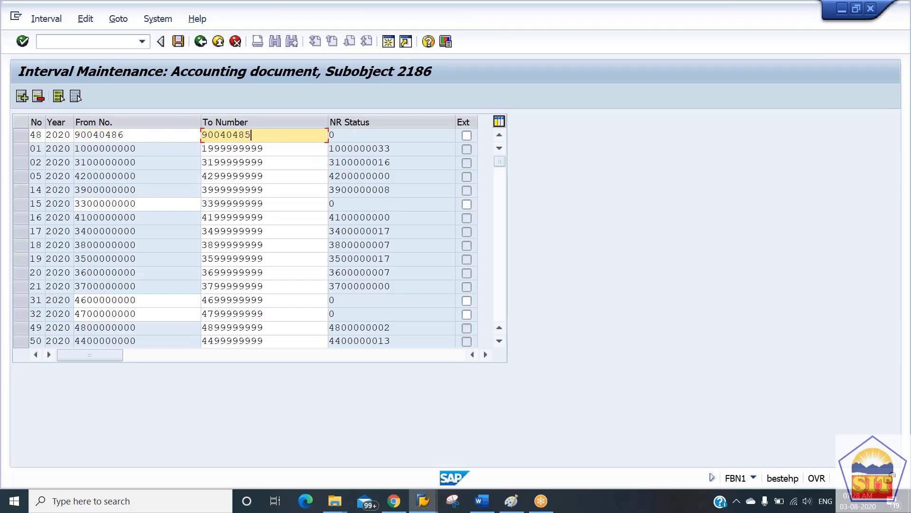
key(BackSpace)
key(BackSpace)
key(BackSpace)
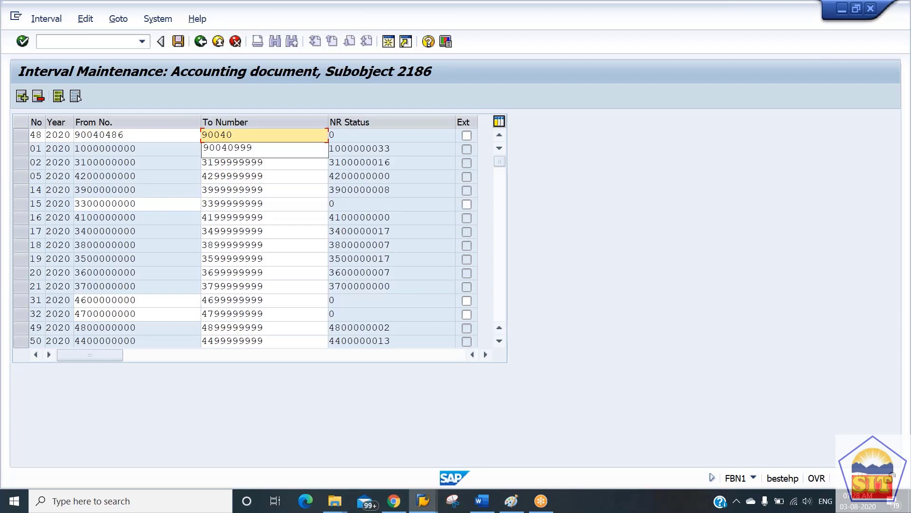
key(Down)
key(Return)
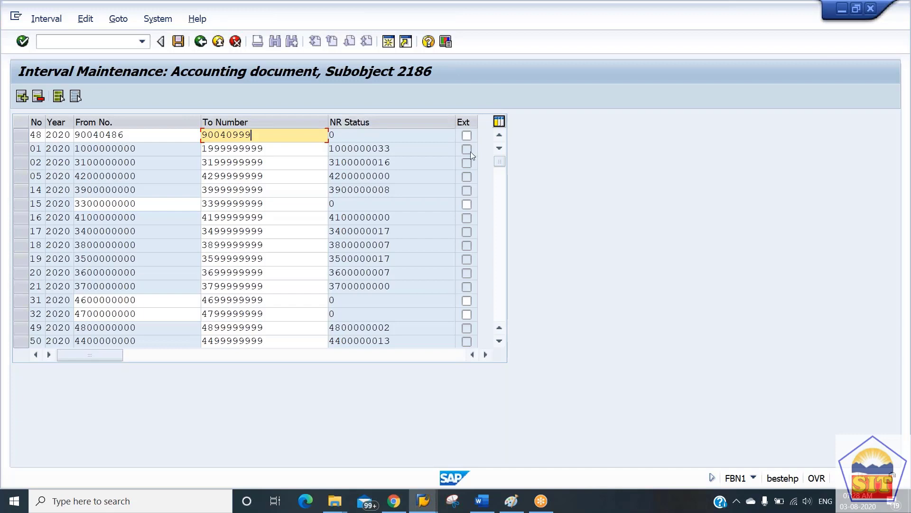
Step: Mark interval 48 as external and save the intervals, acknowledging the number range transport notice
click(466, 136)
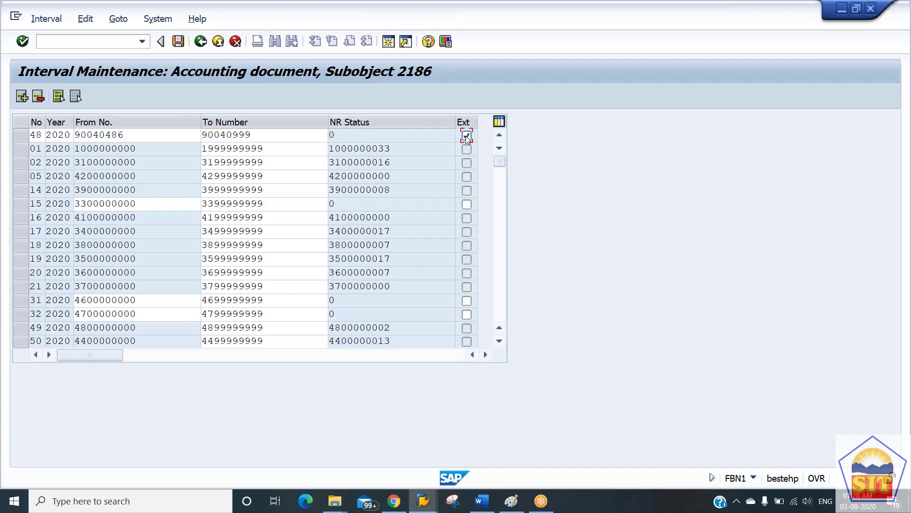
key(Return)
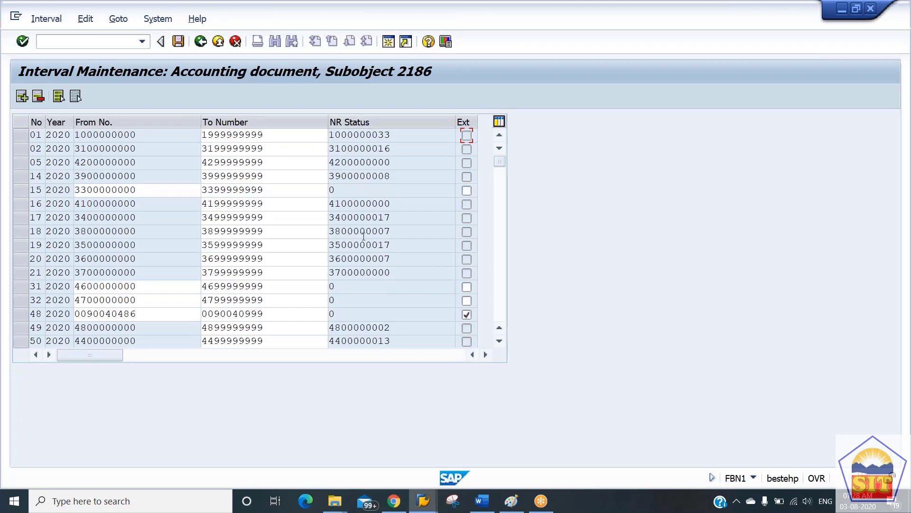
key(ctrl+s)
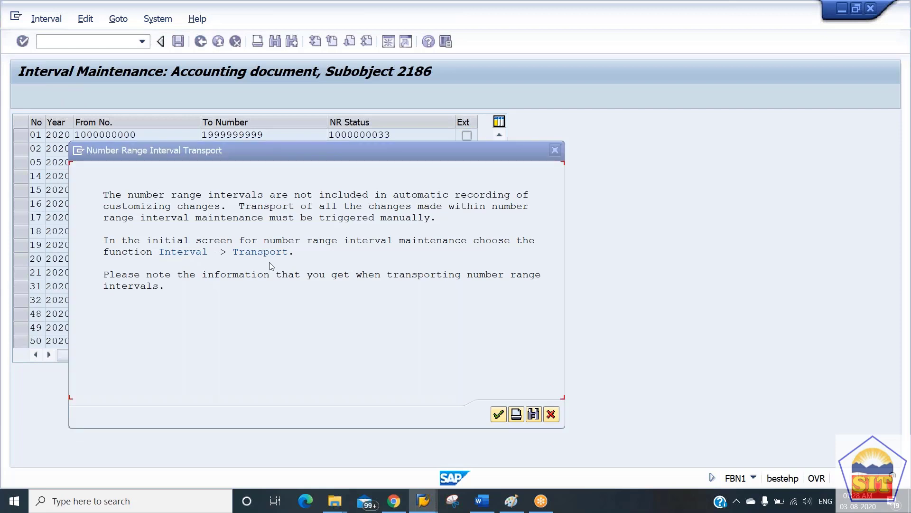
key(Return)
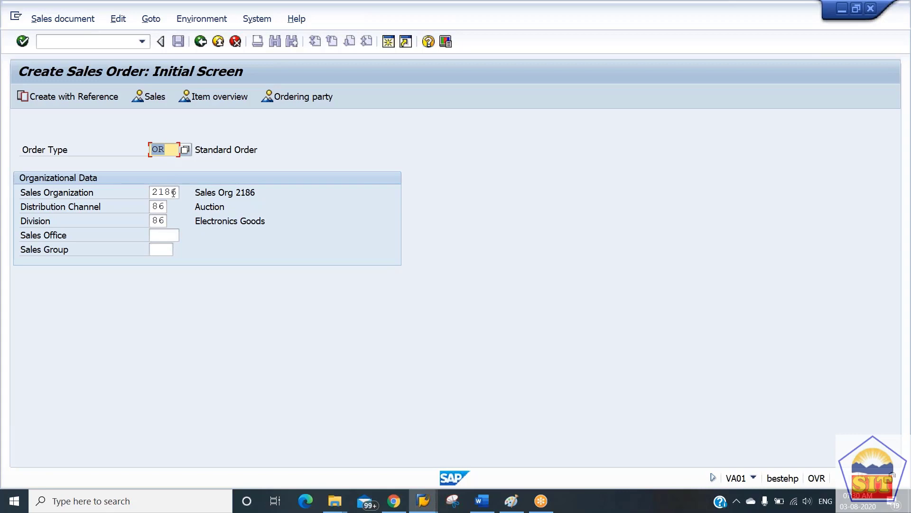
Step: Open a standard order (OR) for sales area 2186 / 86 / 86 and enter the customer number as sold-to party
key(Return)
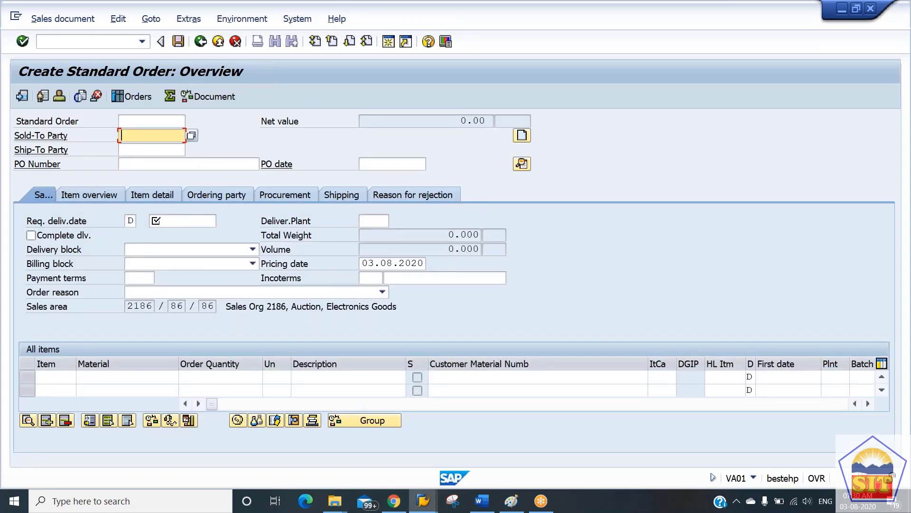
key(Up)
key(Up)
key(Up)
key(Up)
key(Up)
key(Tab)
key(Tab)
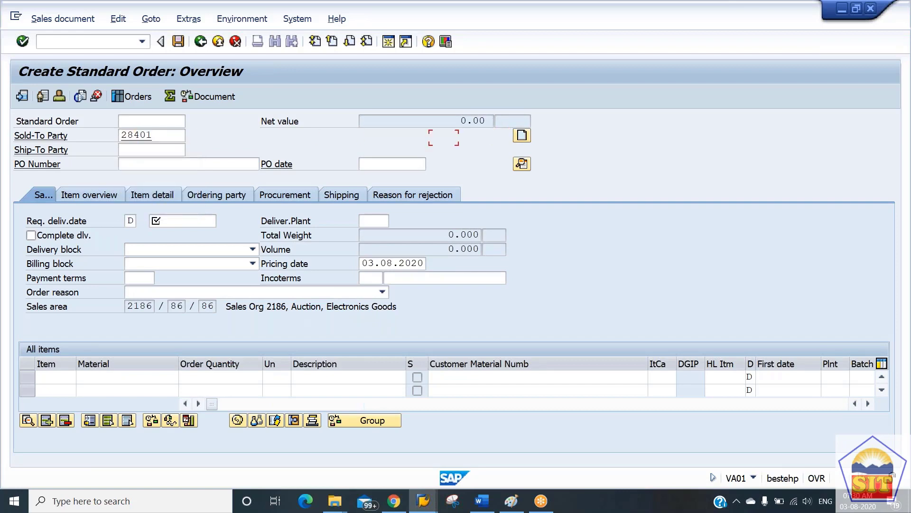
Step: Fill in the customer's PO number and set the PO date to 03.08.2020 in the standard order header
key(Tab)
key(Down)
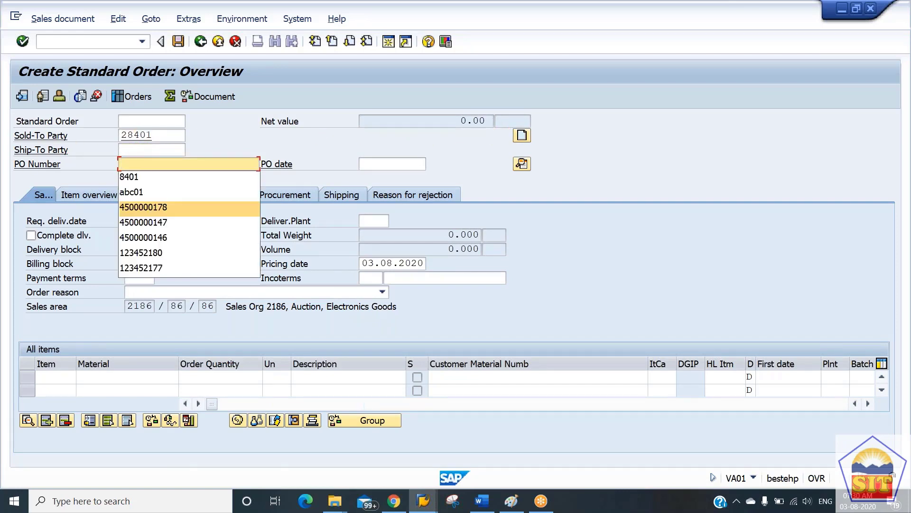
key(Up)
key(Up)
key(Tab)
key(Down)
key(Down)
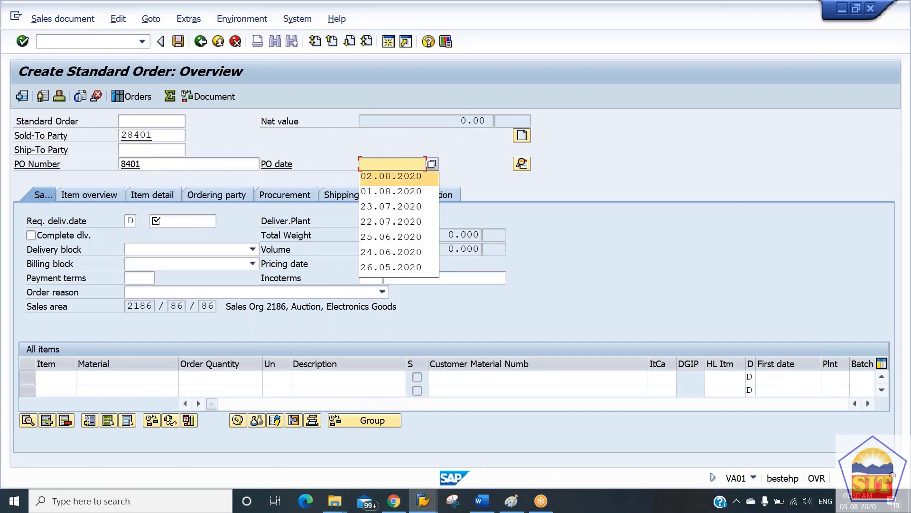
key(Return)
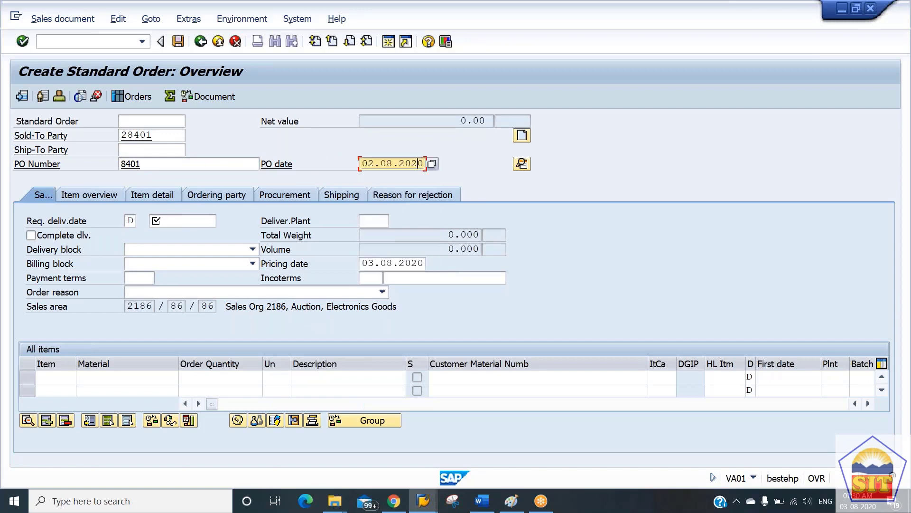
key(Tab)
key(Tab)
key(Tab)
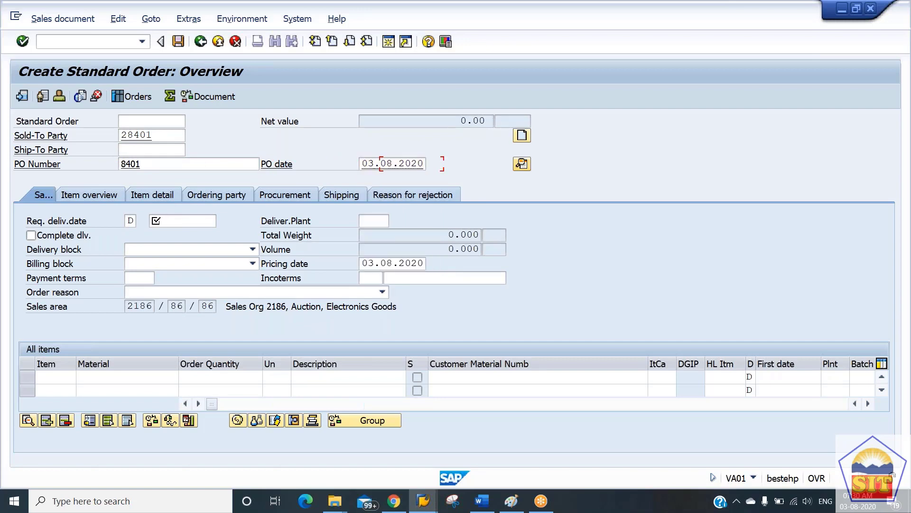
Step: Set the order's requested delivery date to 03.08.2020 and the delivering plant to 2186
key(Down)
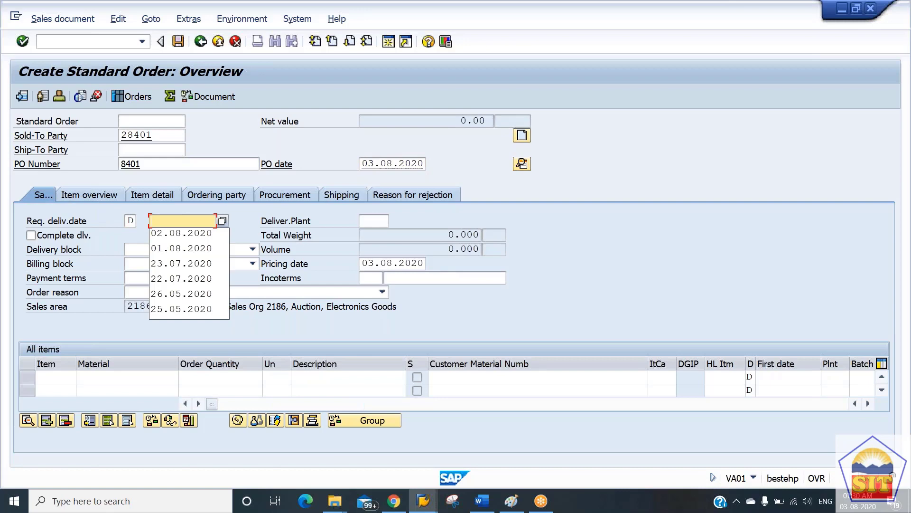
text(03.08.)
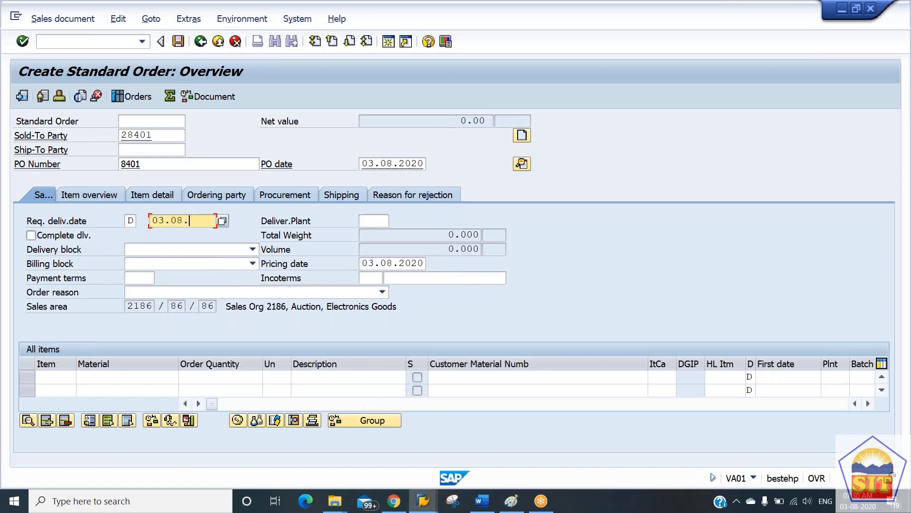
text(2020)
key(Tab)
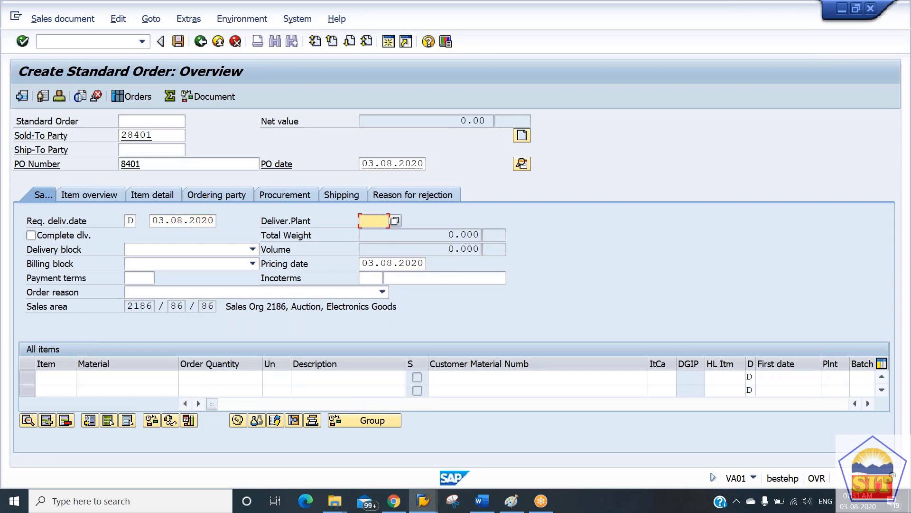
text(218)
key(Tab)
key(shift+Tab)
text(2186)
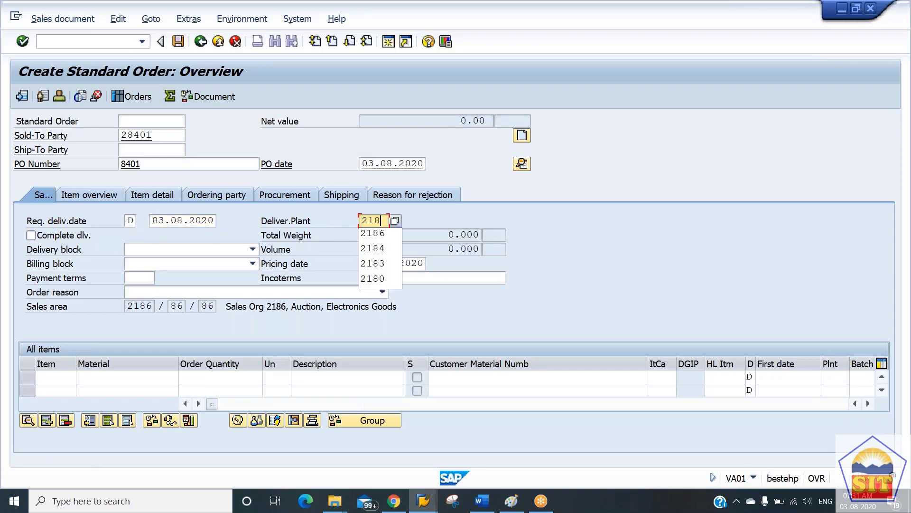
key(Tab)
key(Return)
Step: Add an order item for material fg2186 with quantity 100 and plant 2186, and save the standard order
key(Tab)
key(shift+Tab)
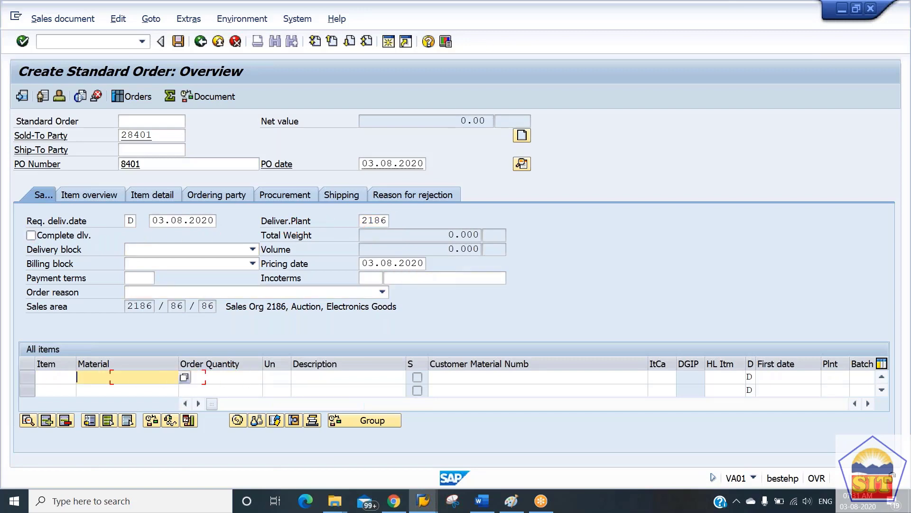
text(fg)
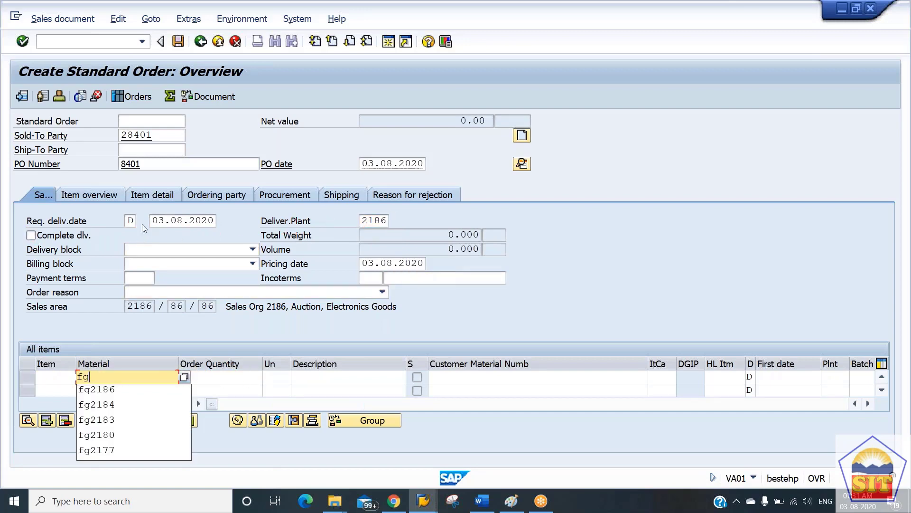
text(2186)
key(Tab)
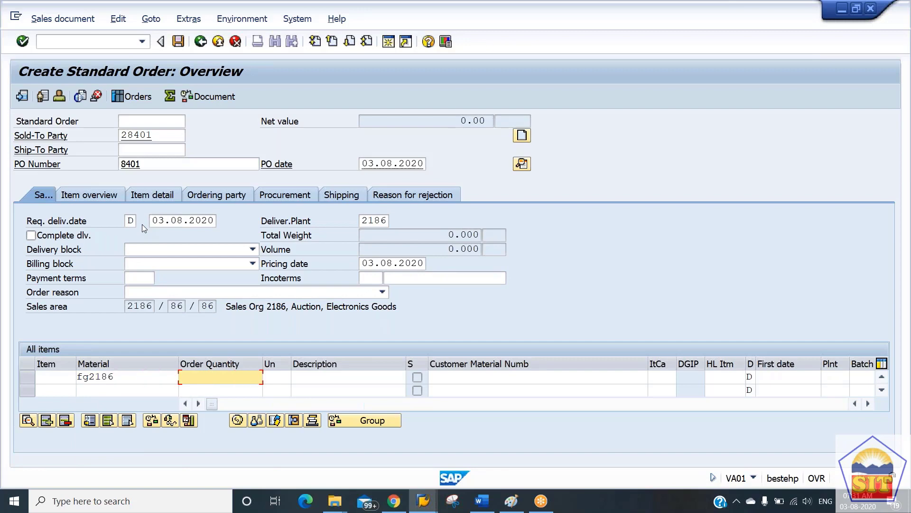
text(100)
key(Tab)
key(Tab)
key(Tab)
key(Tab)
key(Tab)
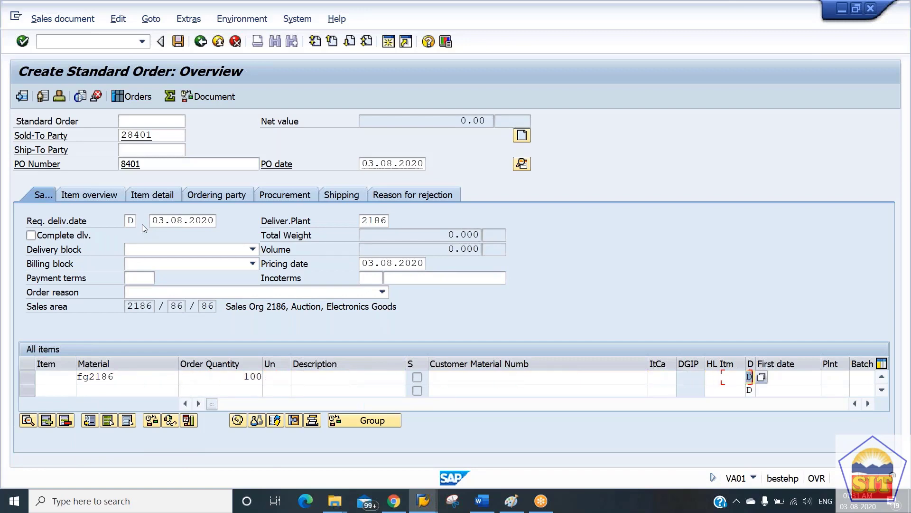
key(Tab)
key(Tab)
text(2186)
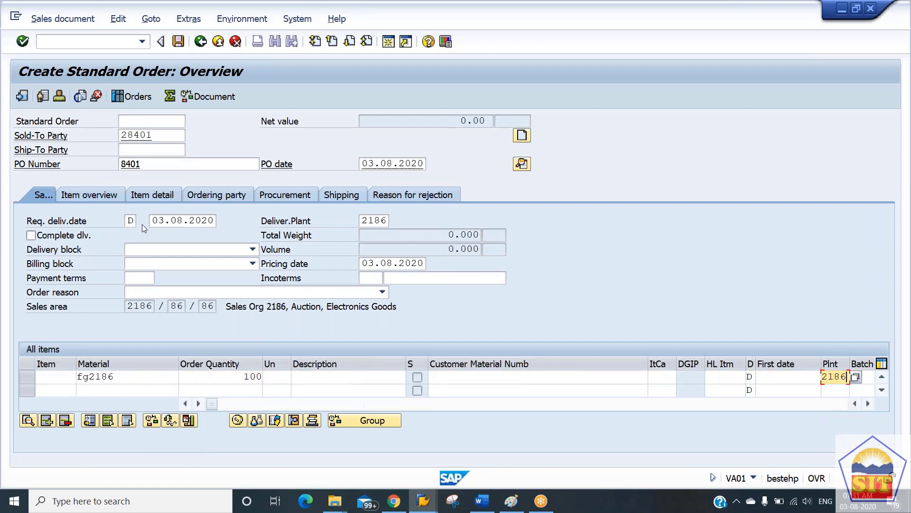
key(Return)
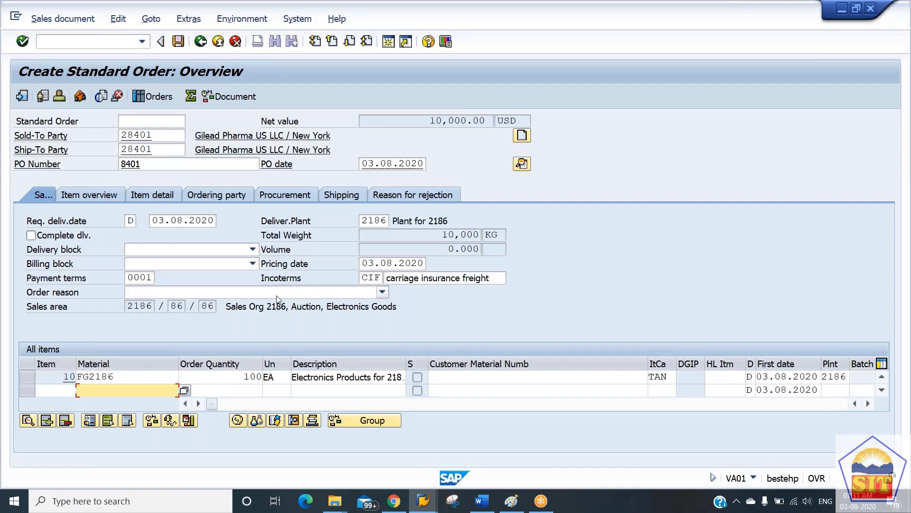
click(178, 41)
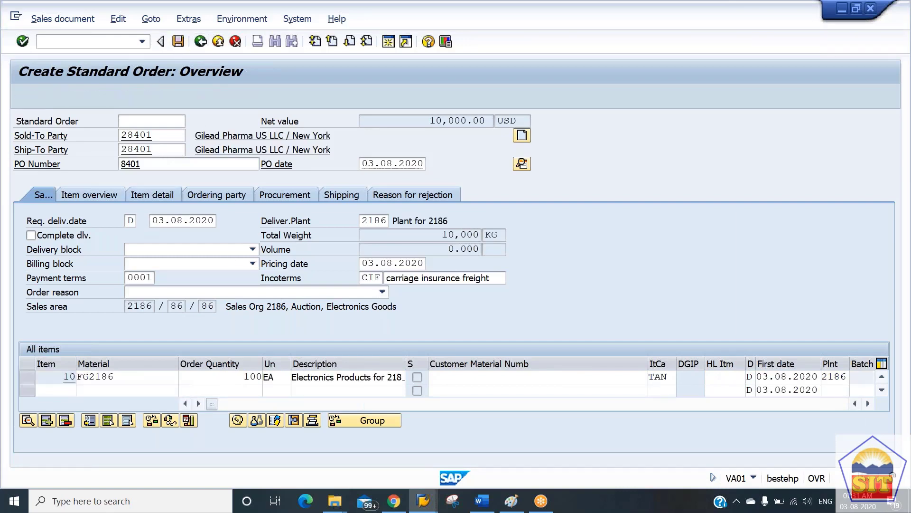
Step: Start an outbound delivery for the saved standard order with shipping point 2186
click(53, 19)
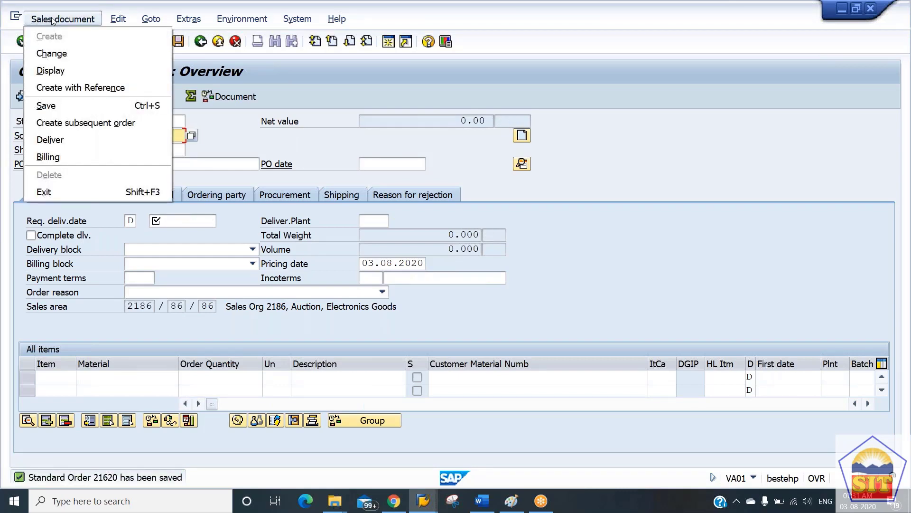
click(72, 144)
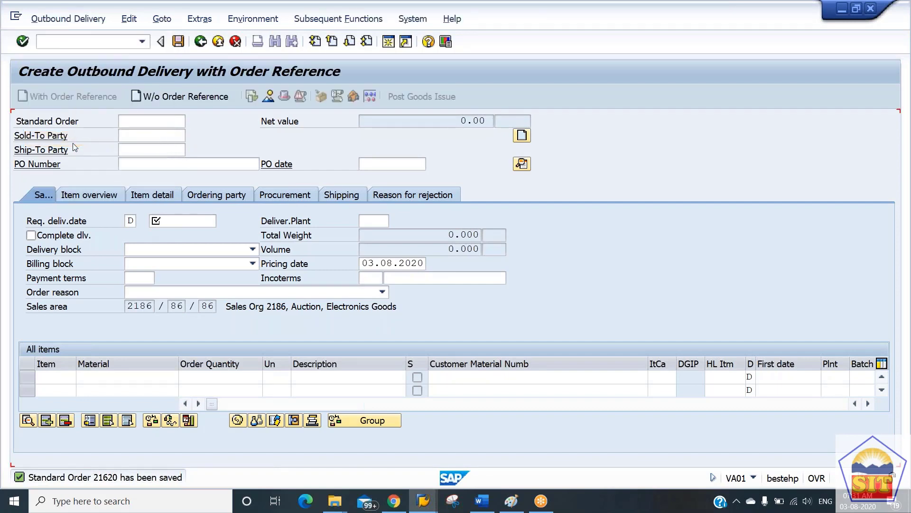
click(170, 152)
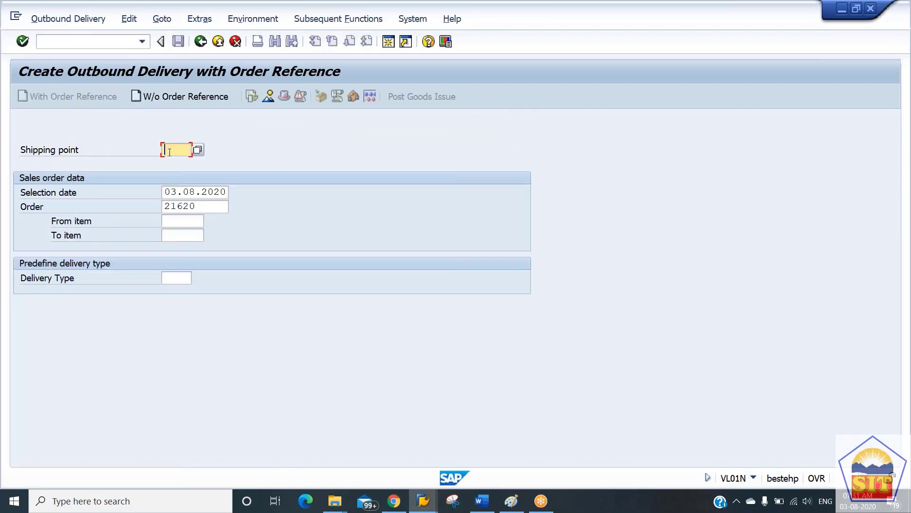
text(2186)
key(Tab)
key(Tab)
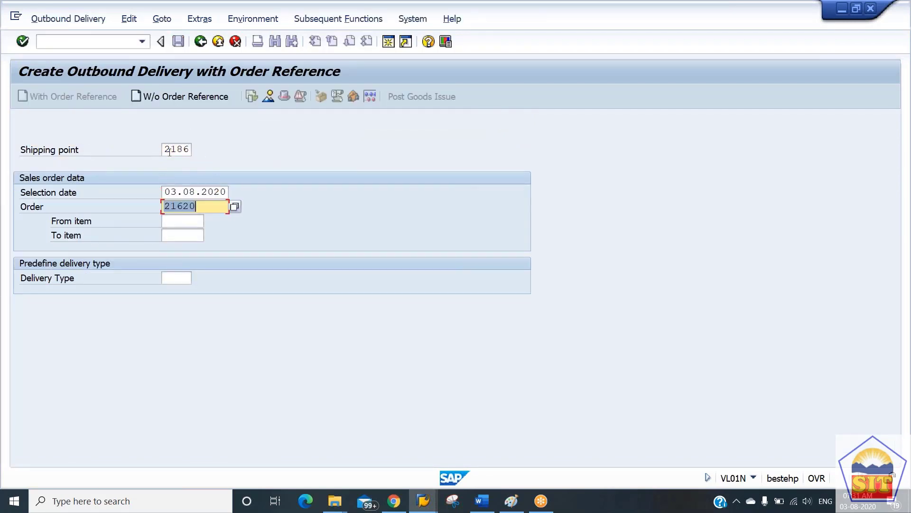
key(Return)
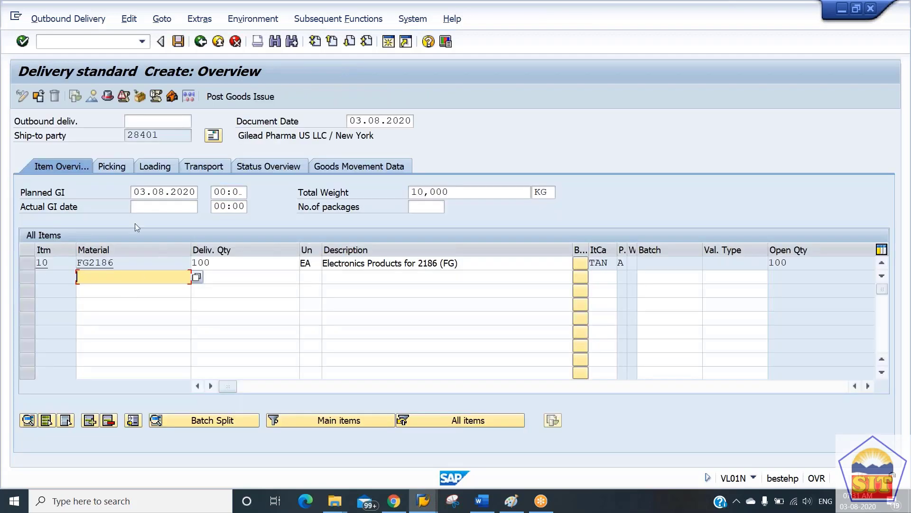
Step: Set the delivery item's picked quantity to 100 and storage location to 2186, and post the goods issue
click(116, 166)
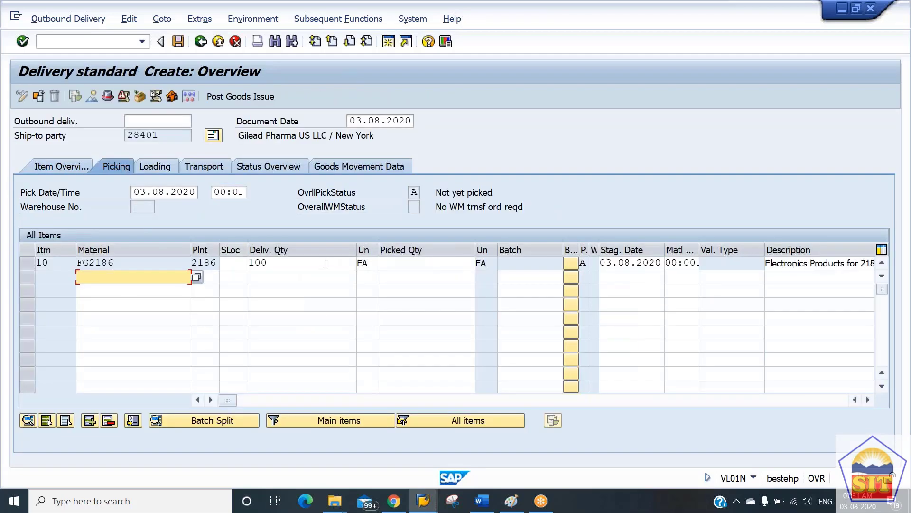
click(409, 264)
text(100)
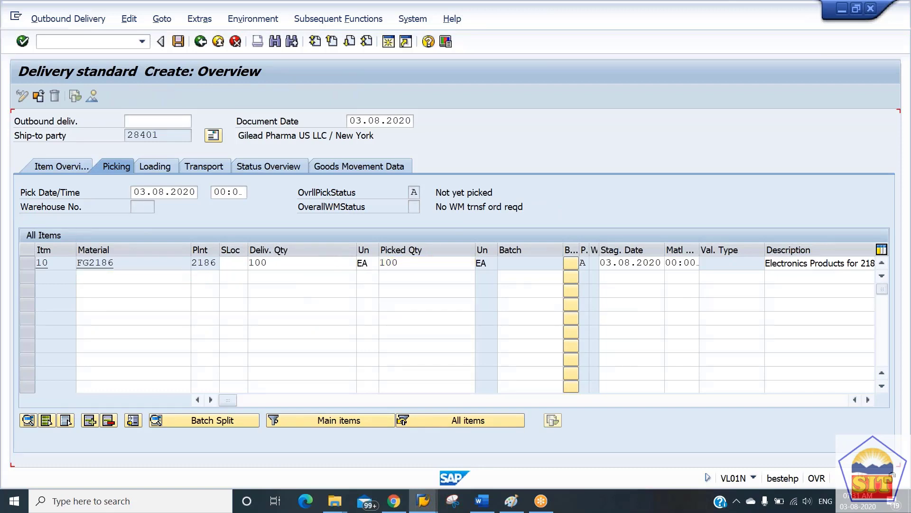
key(Return)
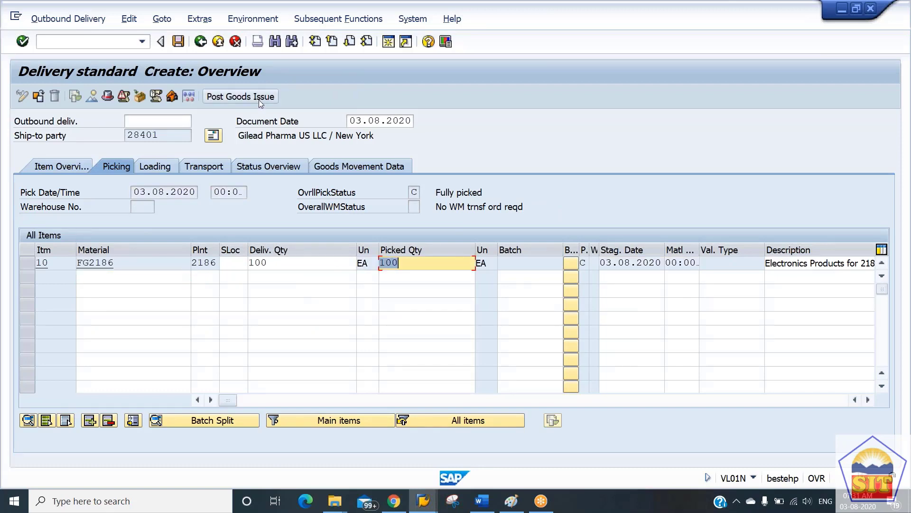
click(246, 261)
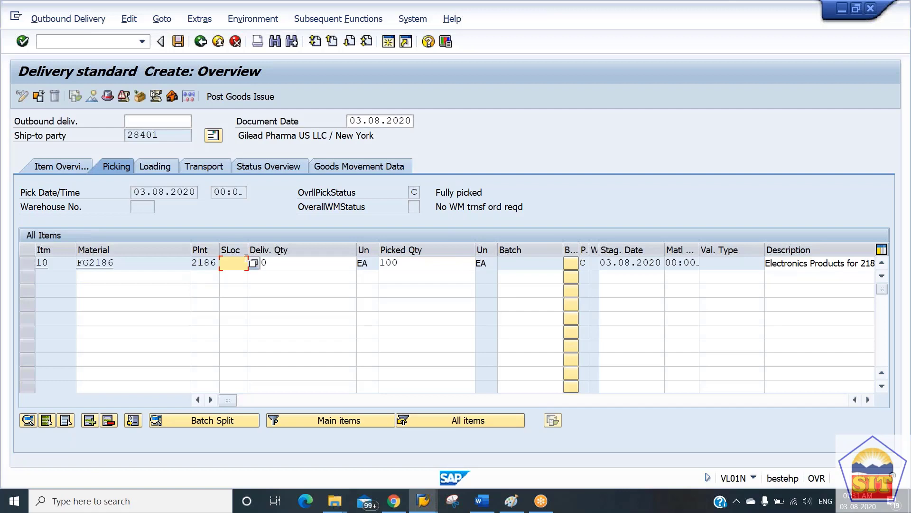
text(2186)
key(Return)
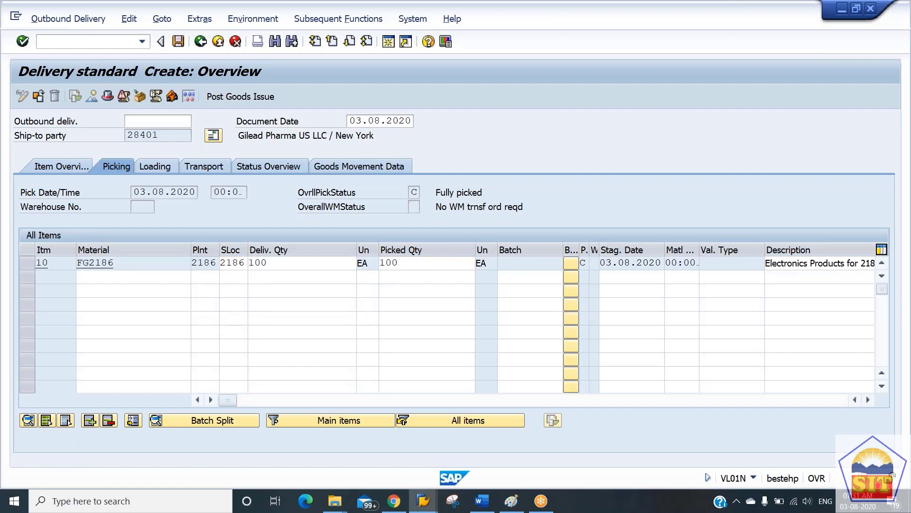
click(242, 97)
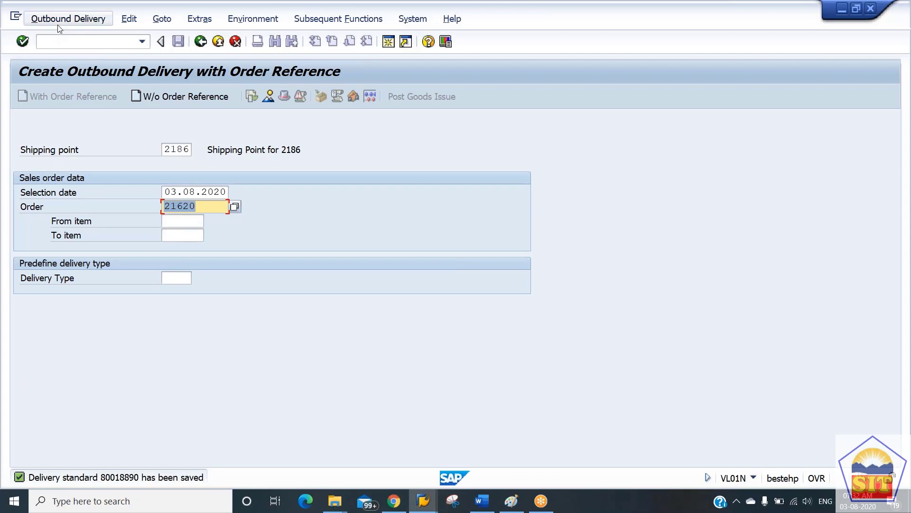
Step: Create the billing document for the saved delivery with transaction VF01 and save the F2 invoice
click(66, 41)
text(/nvf01)
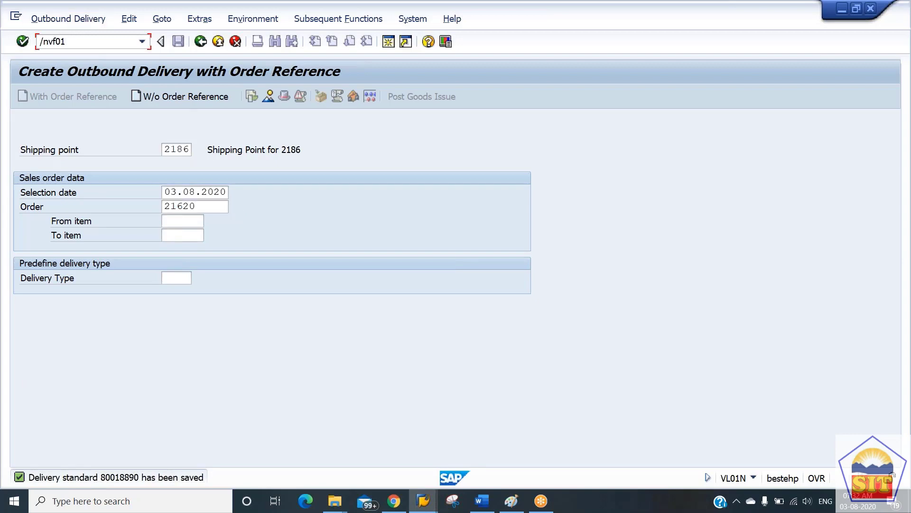
key(Return)
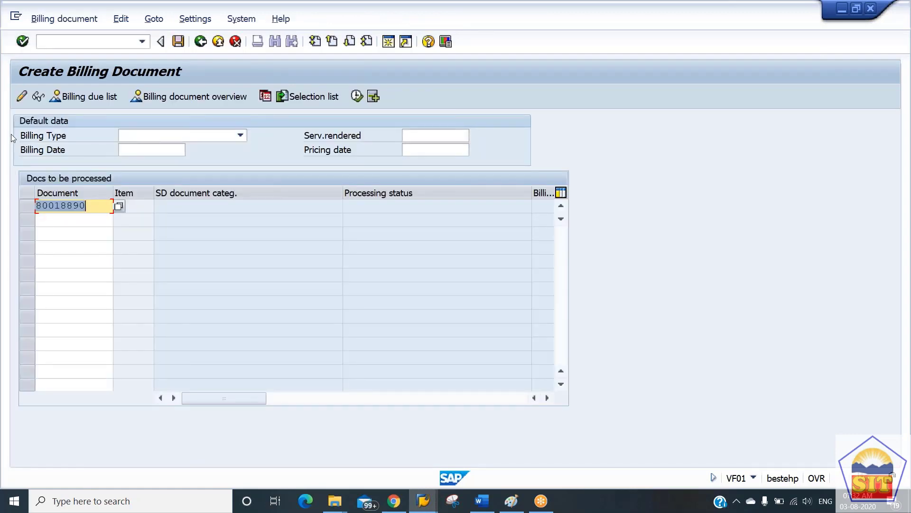
click(357, 97)
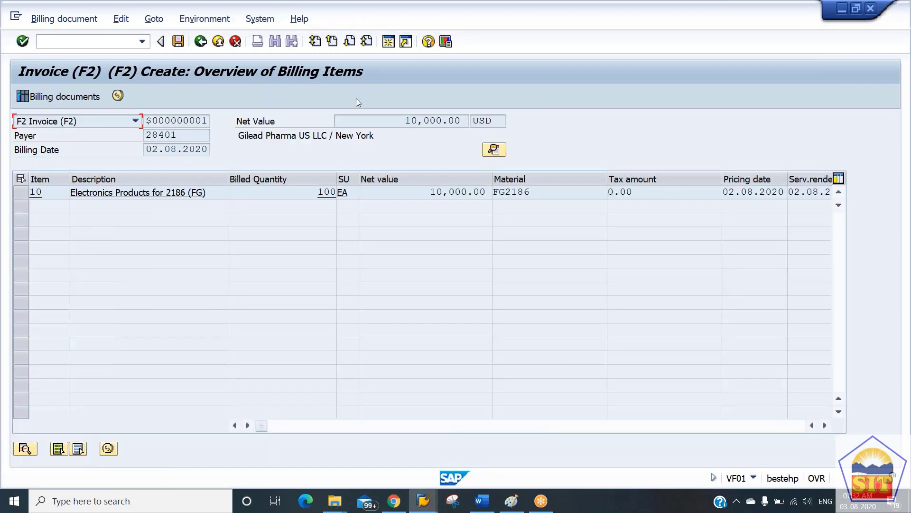
click(173, 46)
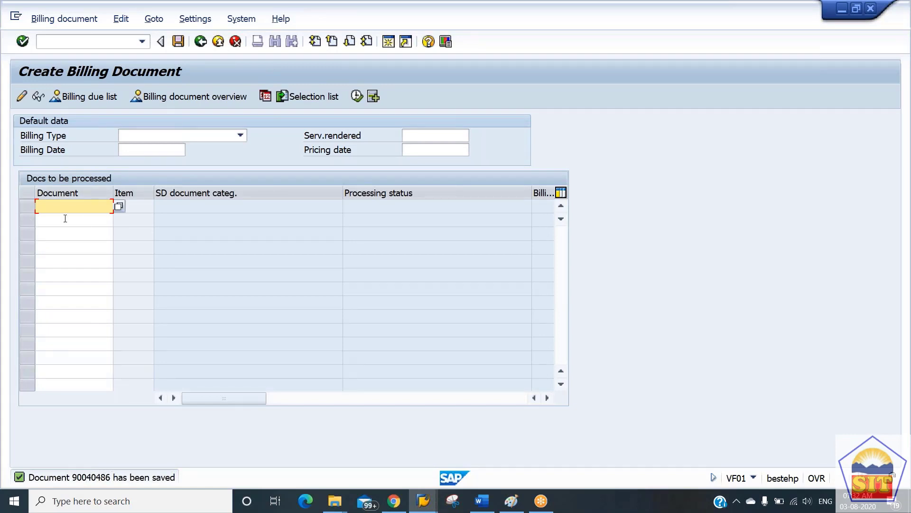
Step: Display the saved billing document and bring up its list of accounting documents beside the invoice number
click(64, 18)
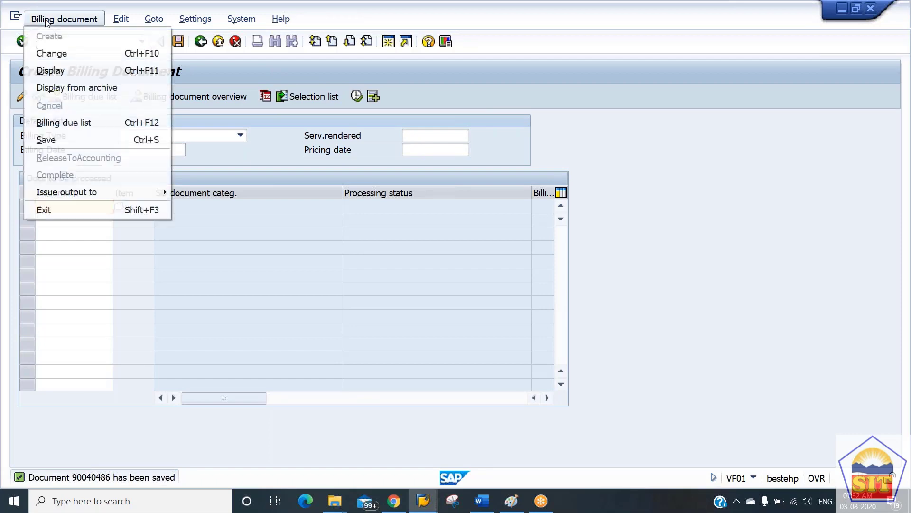
click(64, 70)
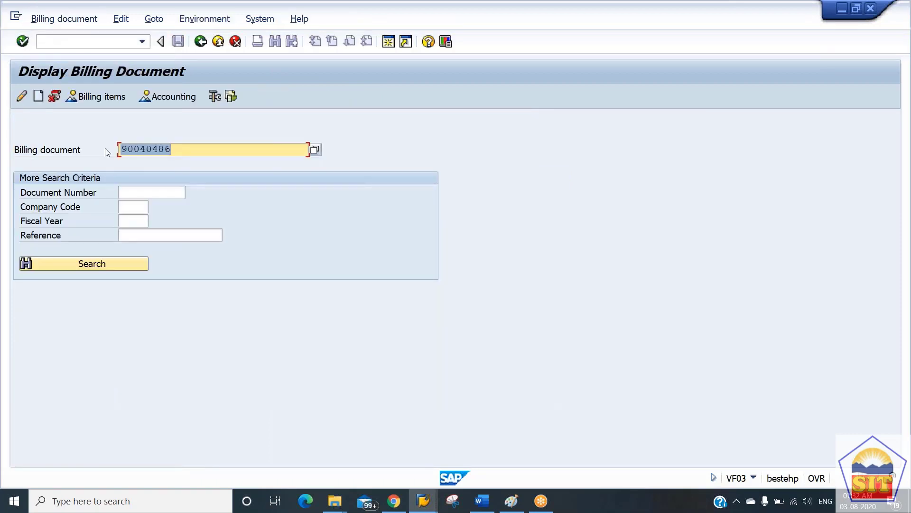
key(Return)
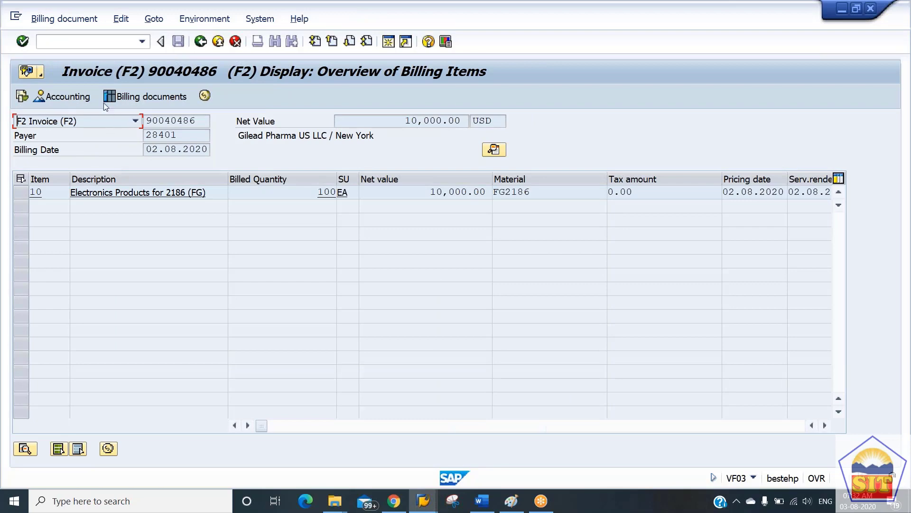
click(60, 98)
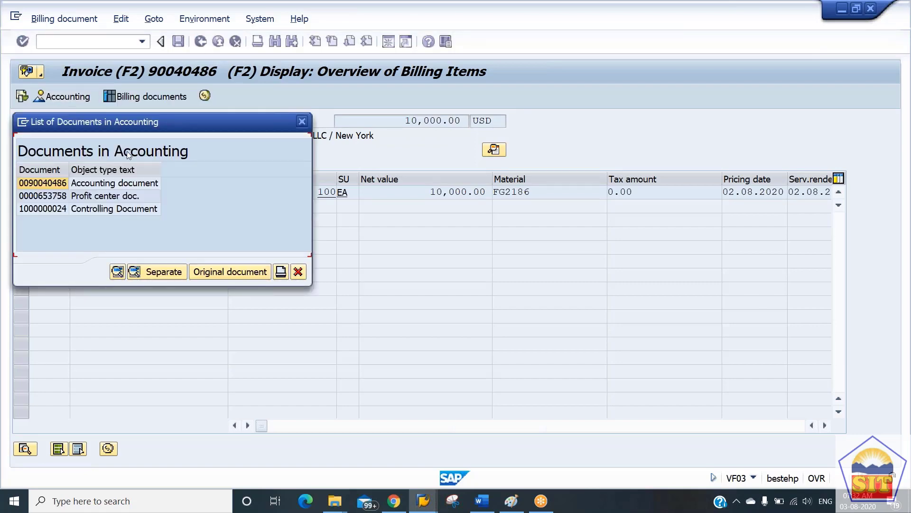
drag(138, 130, 471, 104)
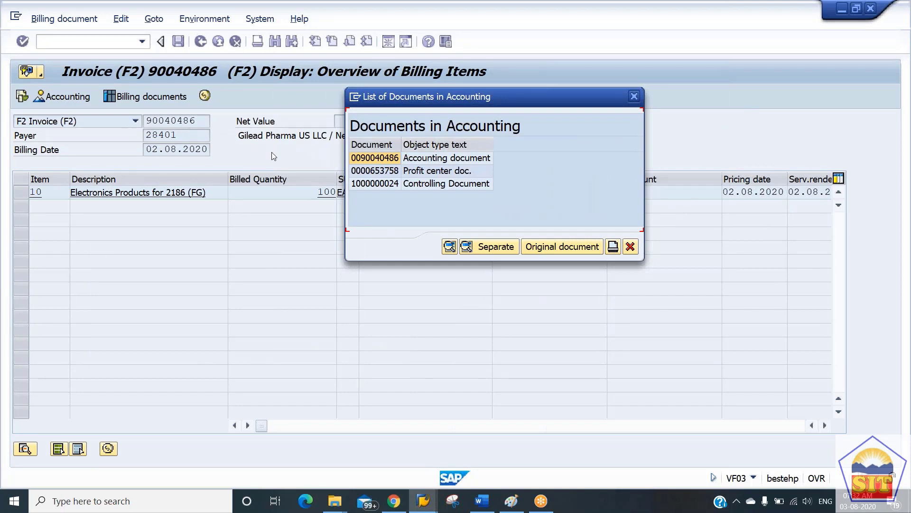
Step: Open the invoice's accounting document and compare its document number with the reference number
click(375, 158)
double_click(375, 158)
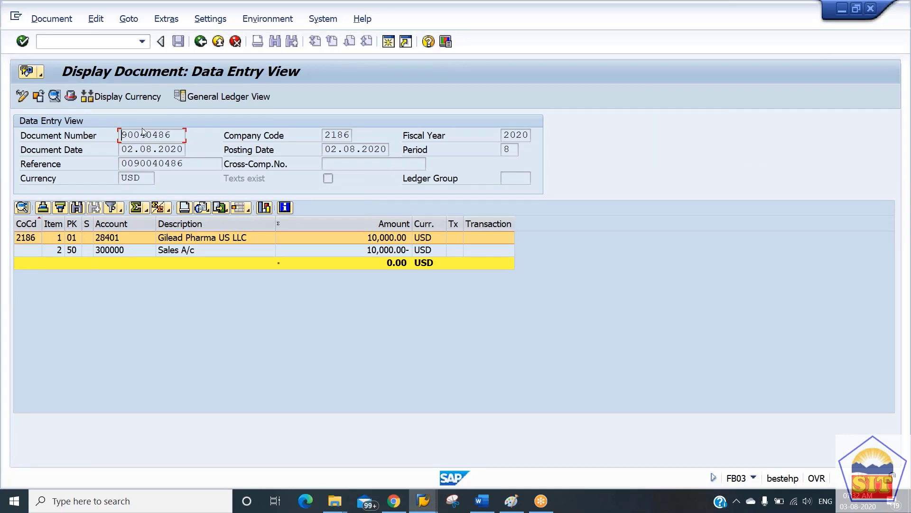
drag(173, 135, 80, 134)
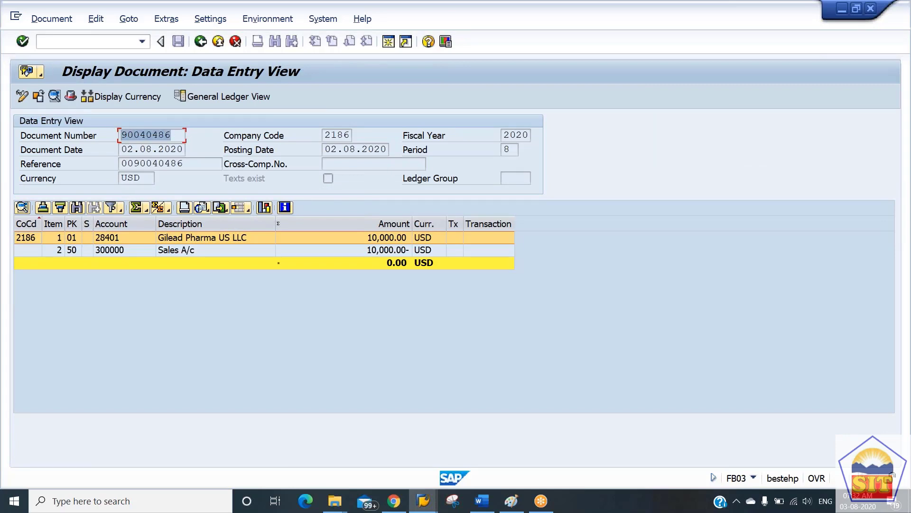
drag(191, 164, 24, 170)
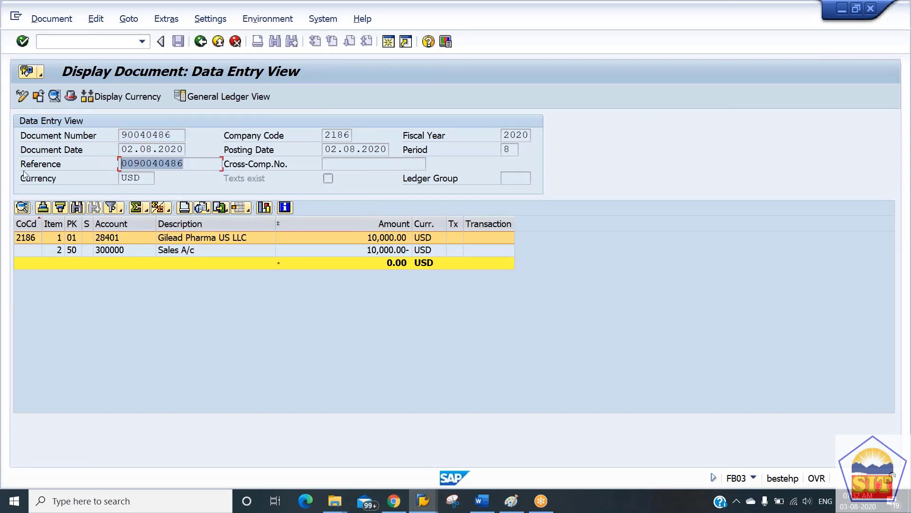